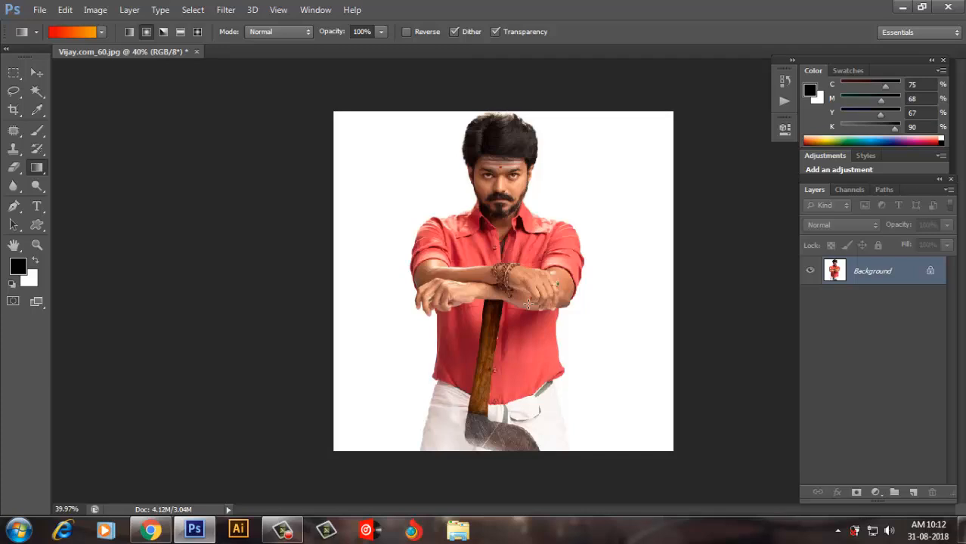
Convert the locked background into a normal layer and delete the white area left of the man using the Magic Wand.
double_click(900, 277)
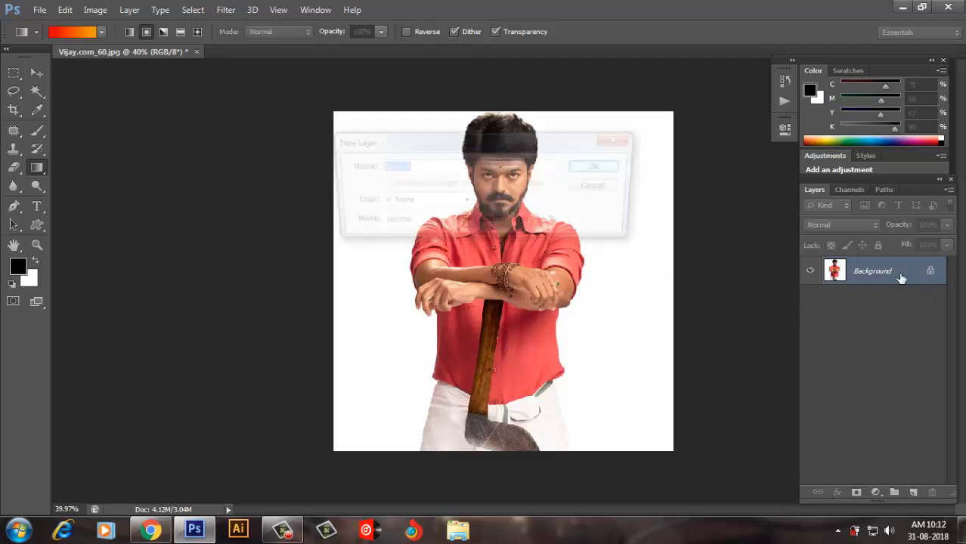
click(603, 166)
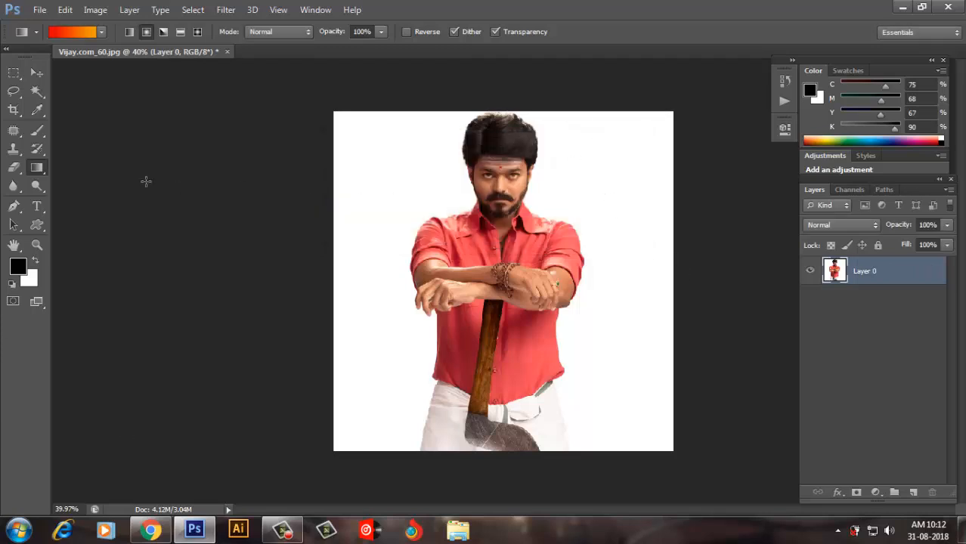
click(37, 92)
click(377, 178)
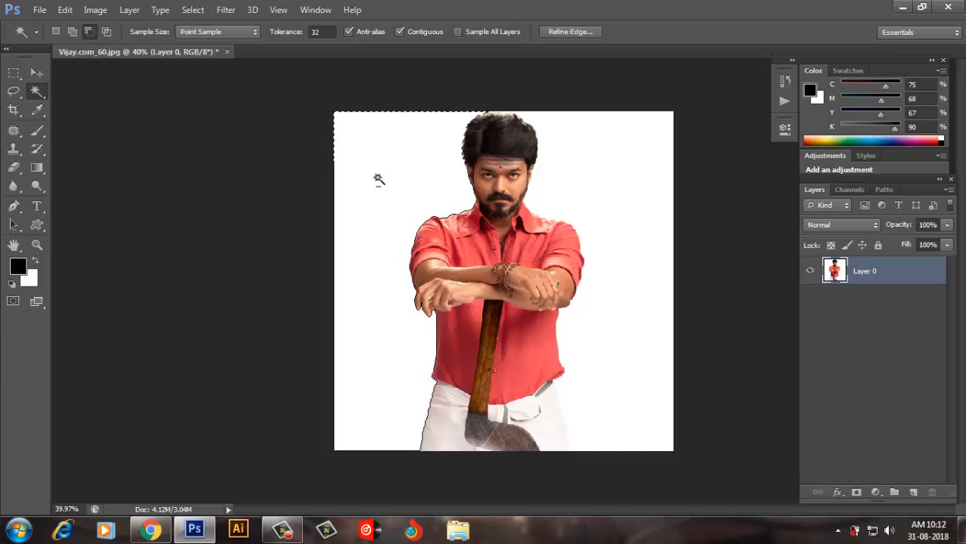
key(Delete)
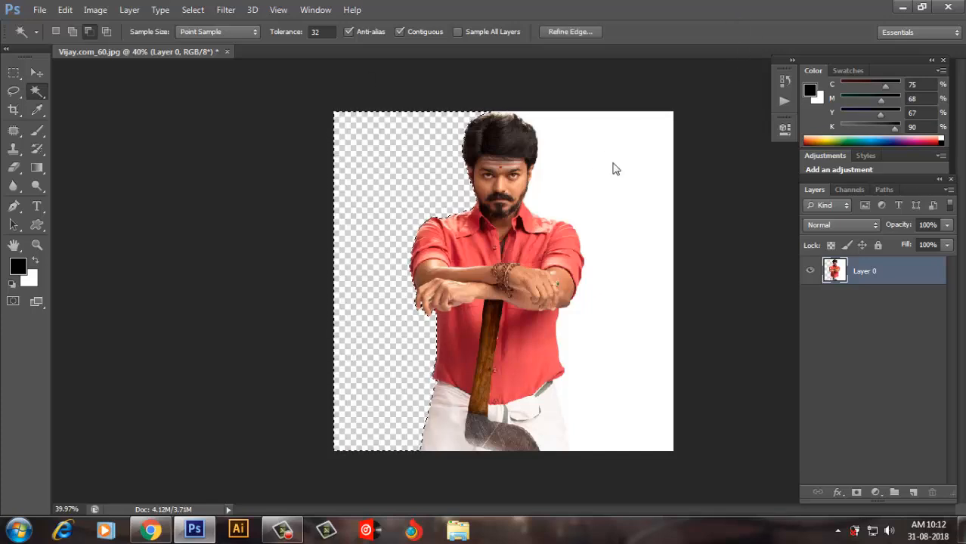
Select the white area right of the man with the Magic Wand, then subtract his white garment from the selection with the Lasso.
click(55, 31)
click(610, 194)
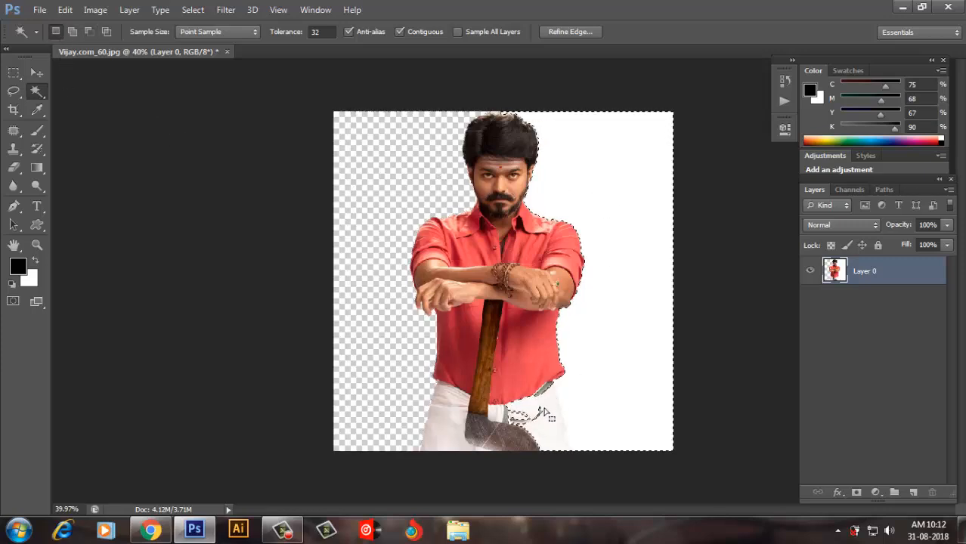
key(alt)
scroll(634, 490, up, 4)
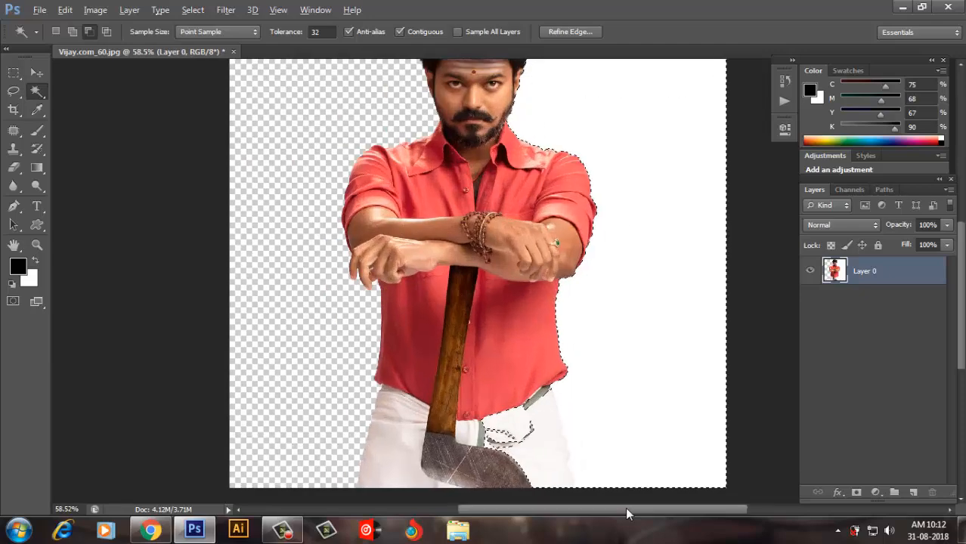
scroll(623, 488, up, 4)
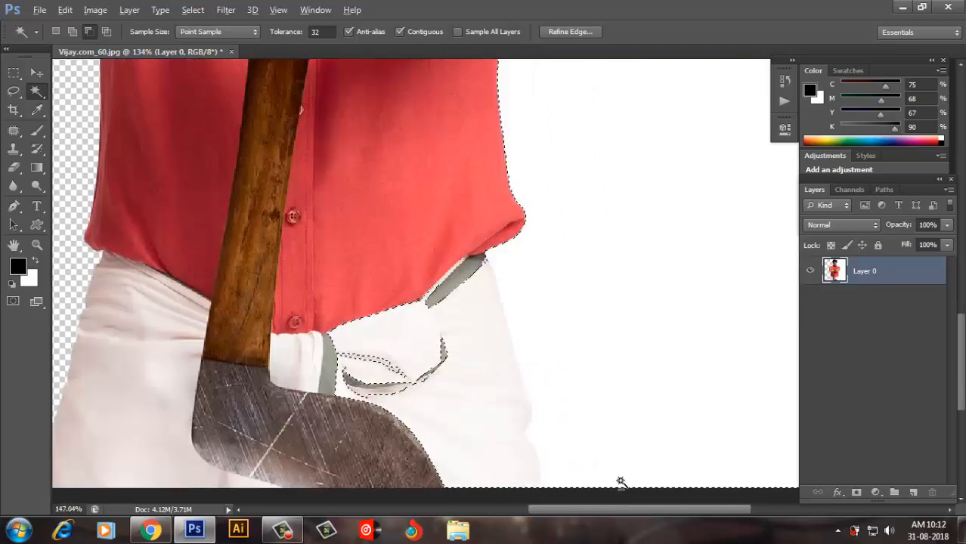
scroll(475, 129, down, 2)
scroll(401, 315, down, 3)
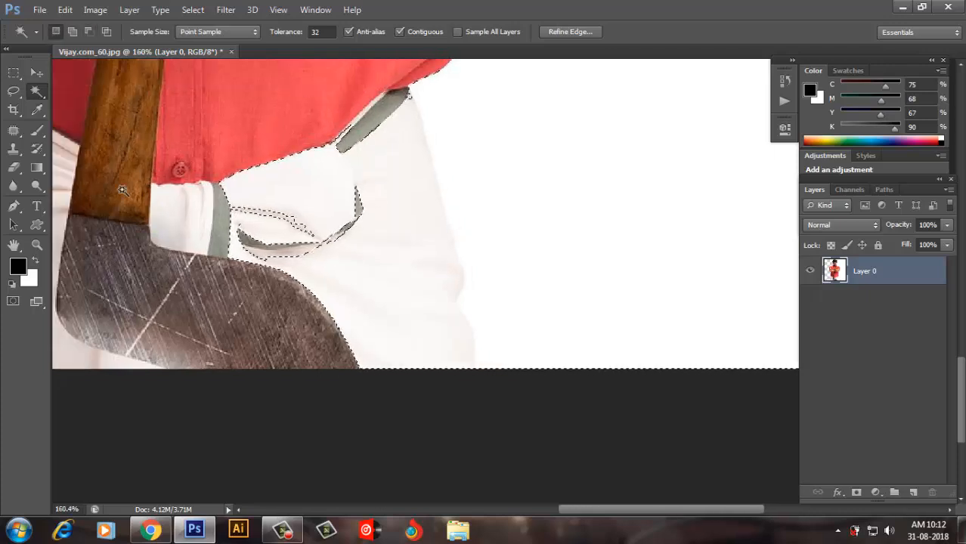
click(14, 90)
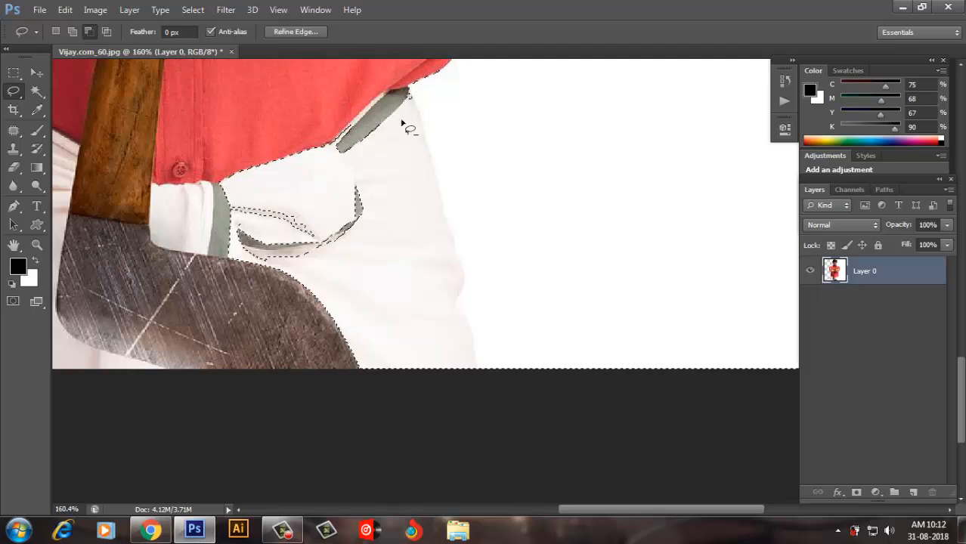
drag(382, 73, 416, 106)
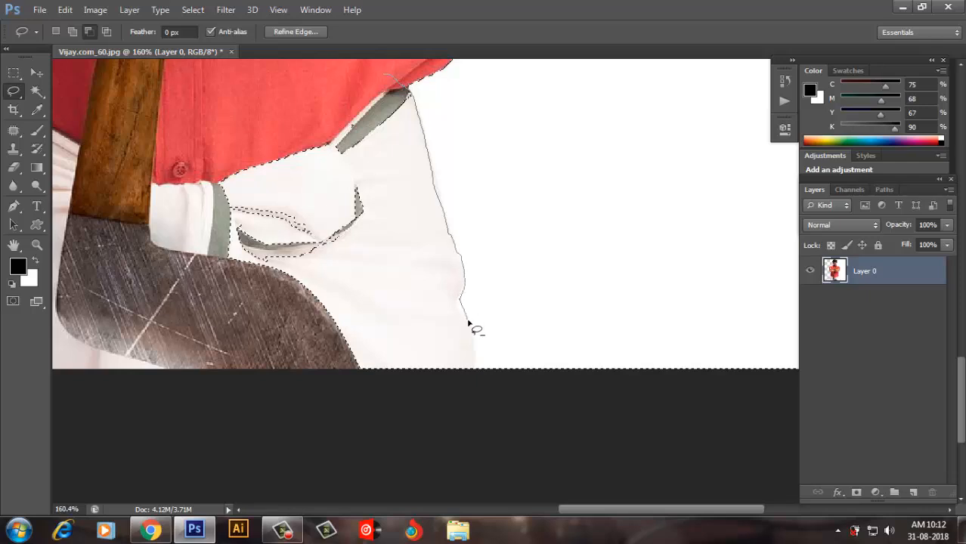
mouse_move(483, 374)
mouse_down()
mouse_move(440, 427)
mouse_move(354, 464)
mouse_move(210, 485)
mouse_move(144, 404)
mouse_move(106, 305)
mouse_move(157, 195)
mouse_up()
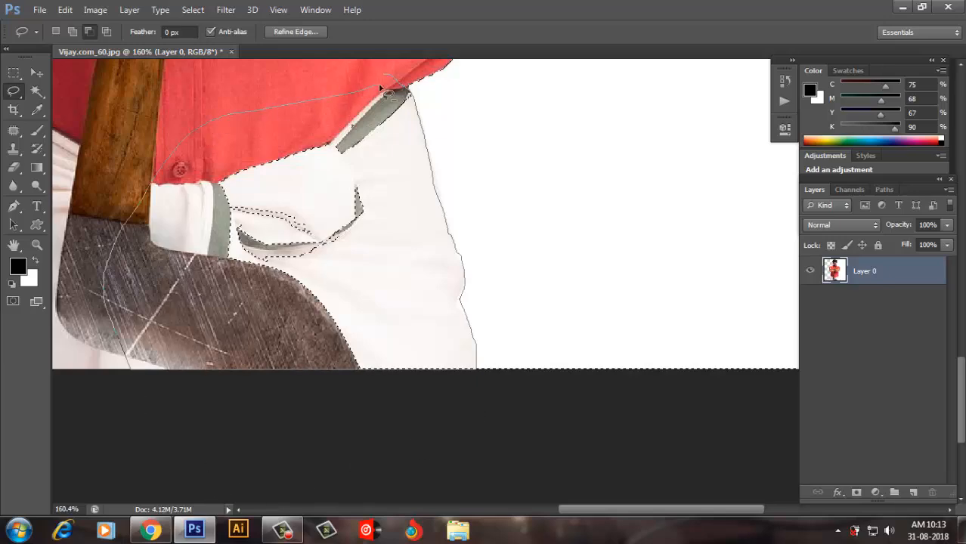
drag(389, 76, 388, 76)
scroll(495, 378, down, 5)
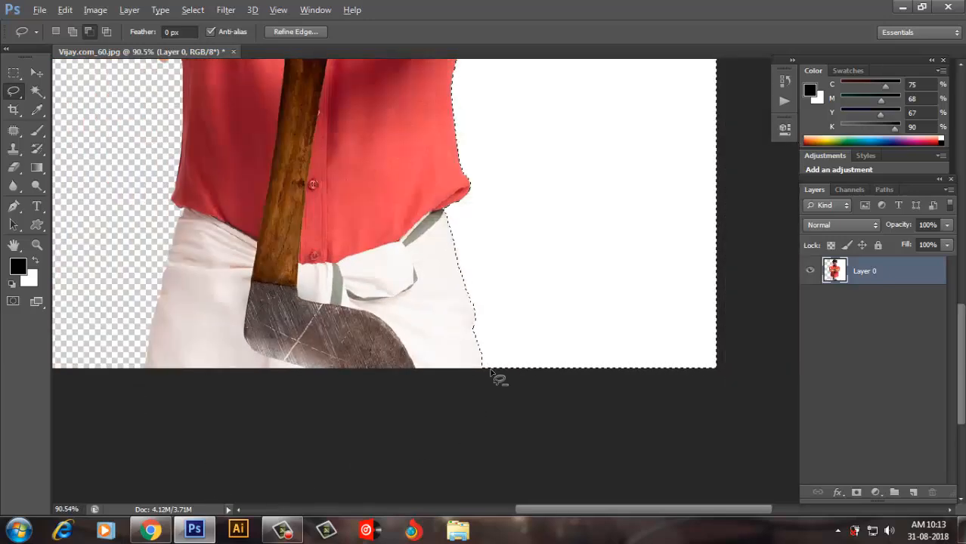
Delete the selected white background right of the man and clear the selection.
key(alt)
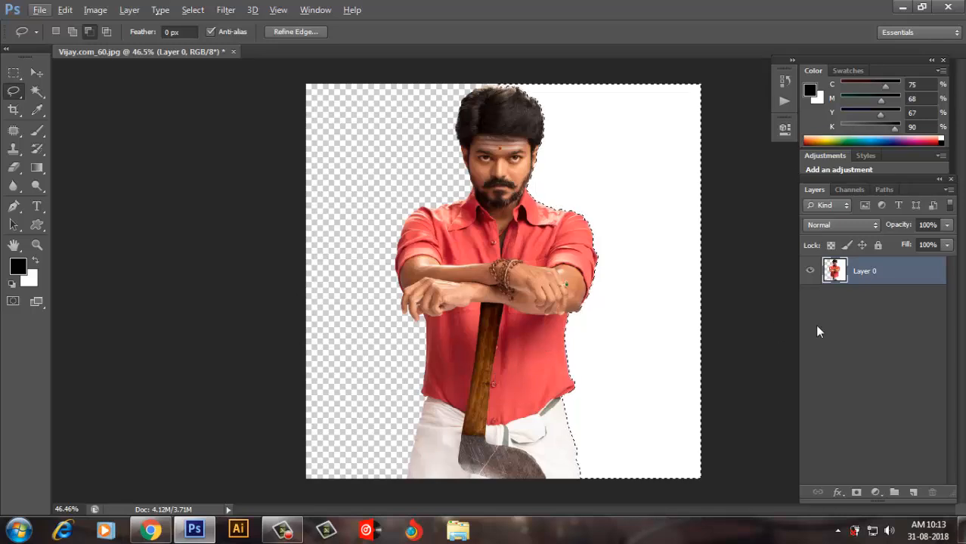
key(Delete)
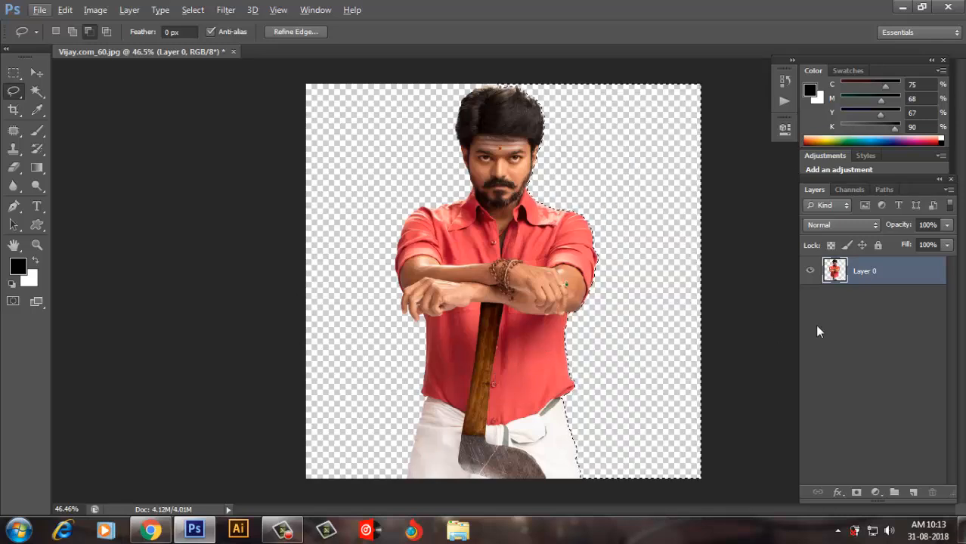
key(ctrl+d)
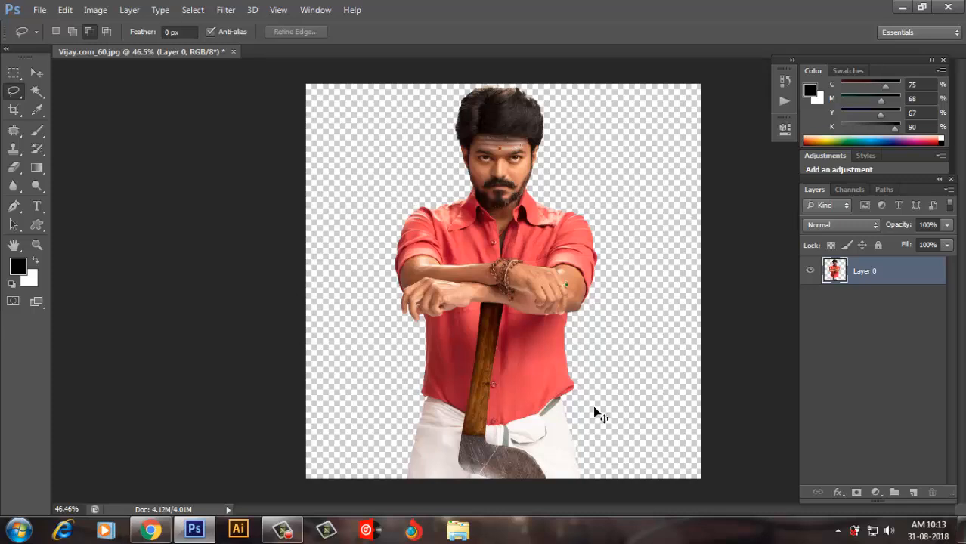
Scale the cut-out man up to about 112% and position him with his head just below the canvas's upper edge.
key(ctrl+t)
drag(522, 351, 521, 367)
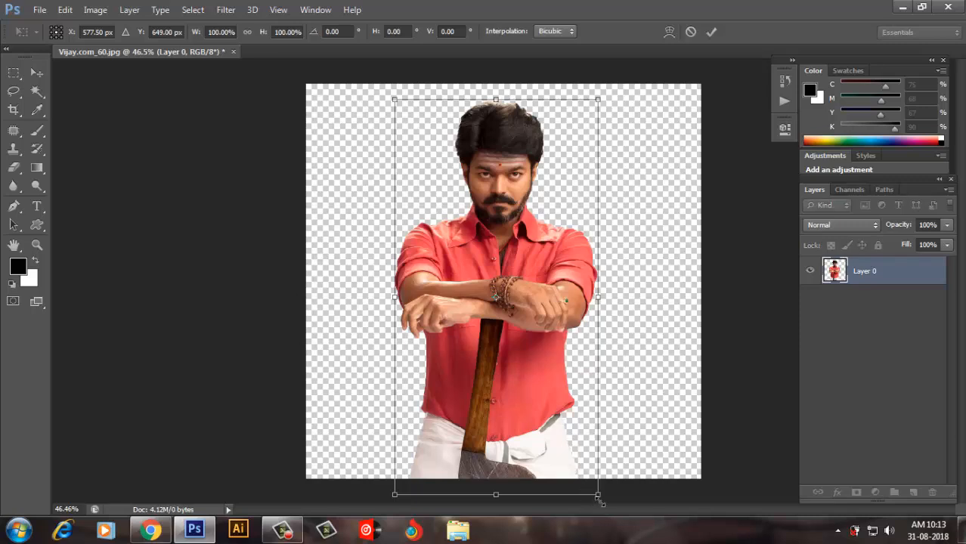
drag(599, 496, 612, 515)
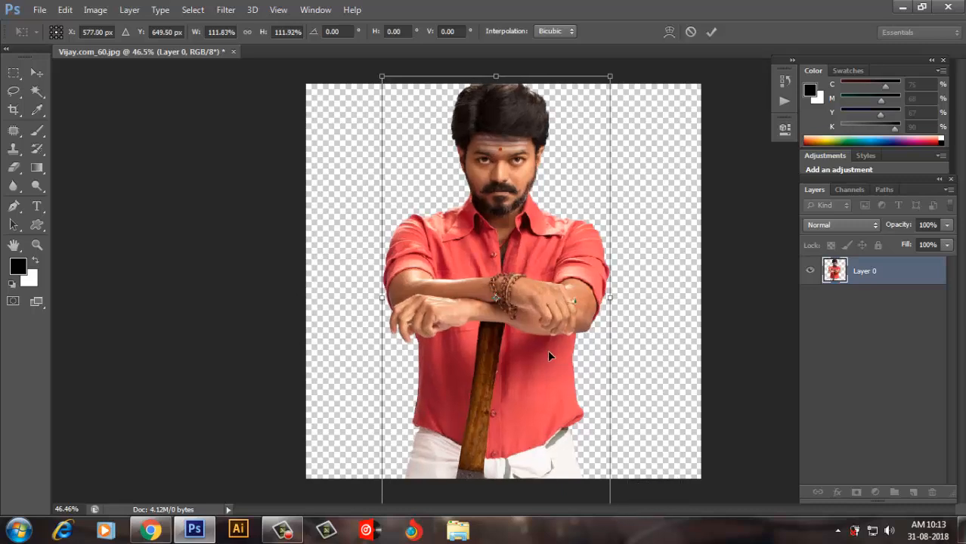
drag(548, 350, 550, 355)
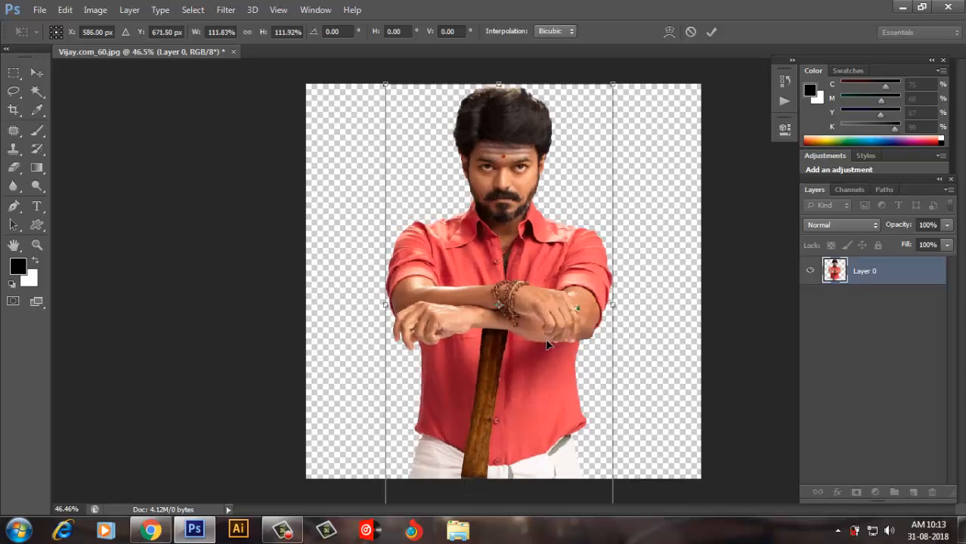
key(l)
click(708, 32)
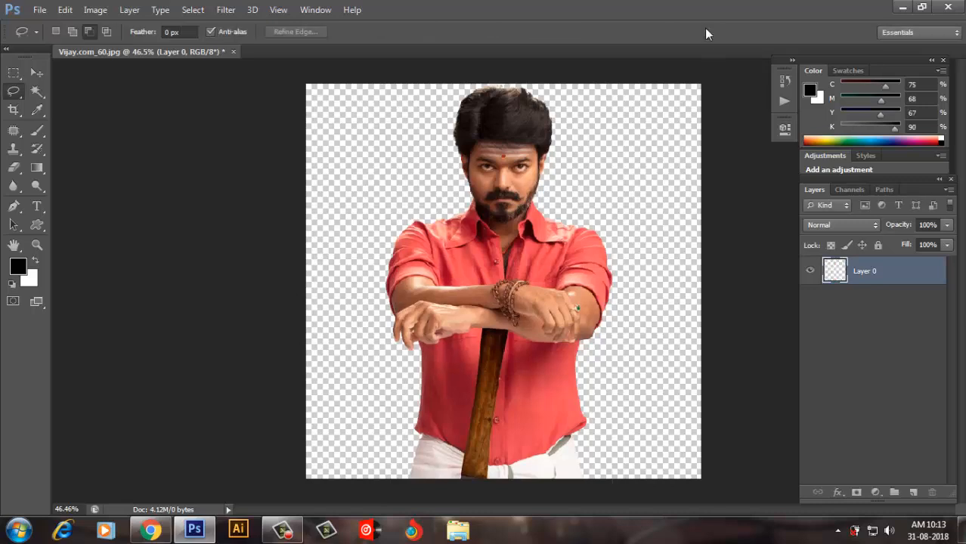
ctrl+click(839, 278)
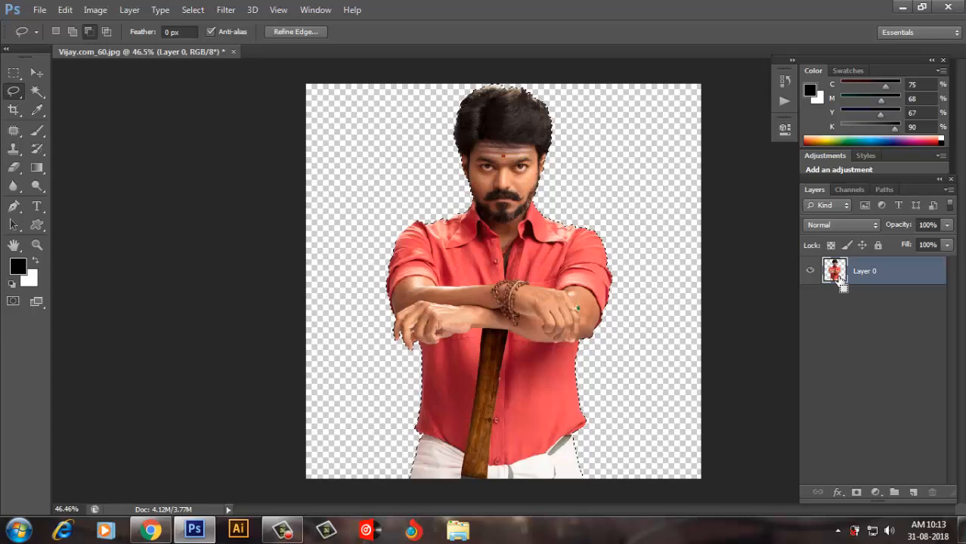
click(875, 301)
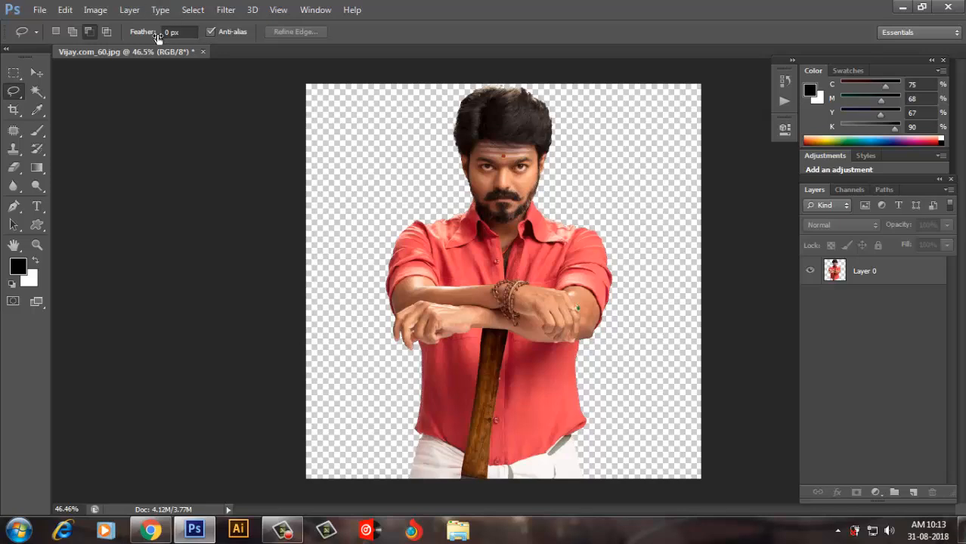
click(98, 11)
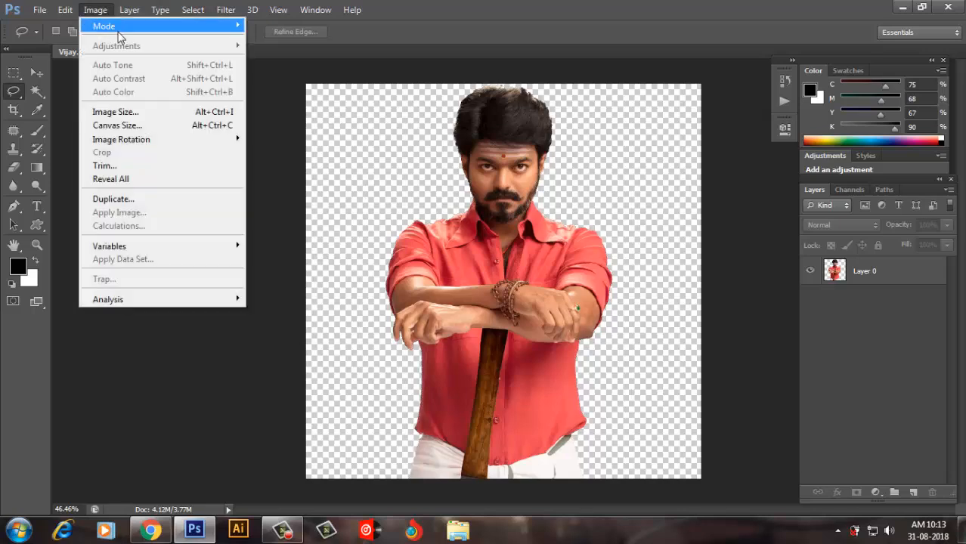
click(272, 266)
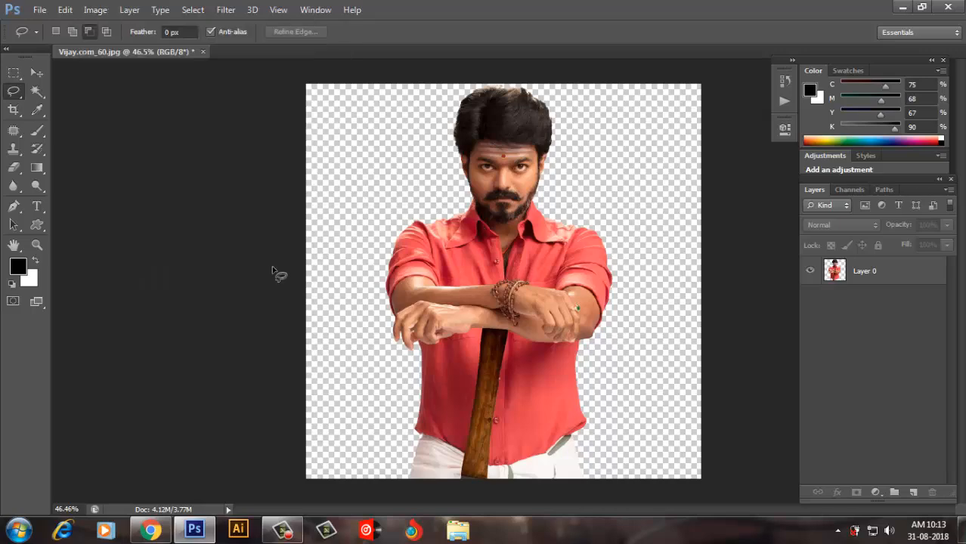
click(865, 281)
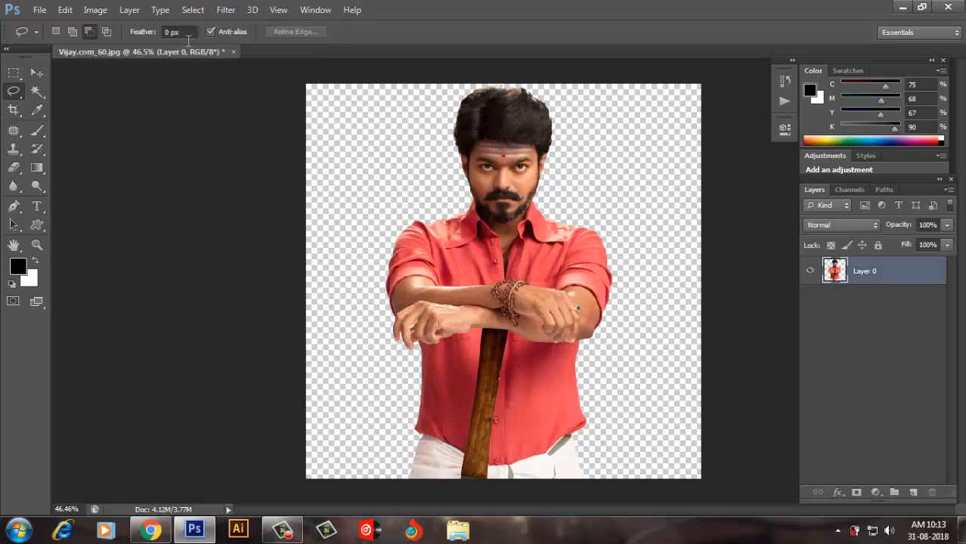
click(96, 10)
mouse_move(226, 45)
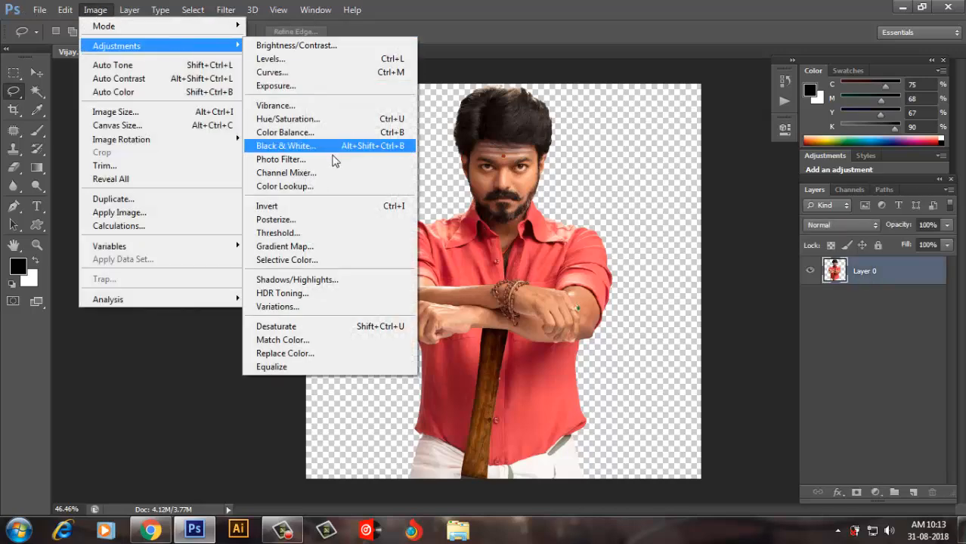
click(285, 132)
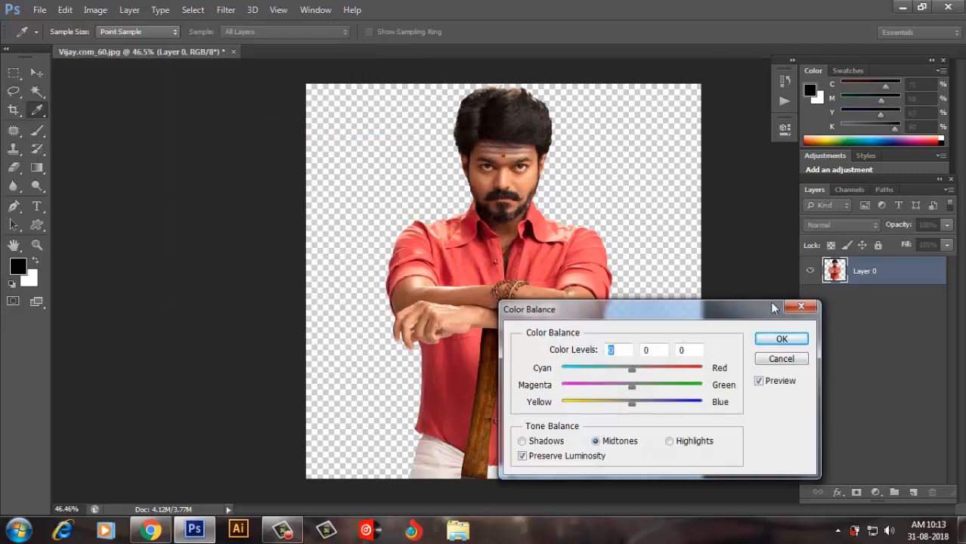
click(775, 337)
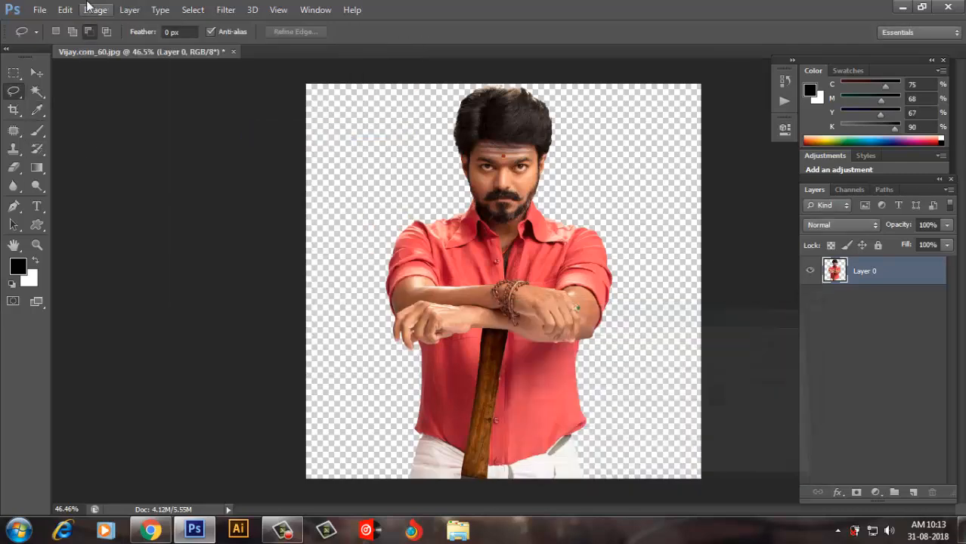
Convert the man's layer to grayscale with the Black & White adjustment, keeping the default settings.
click(96, 9)
mouse_move(145, 49)
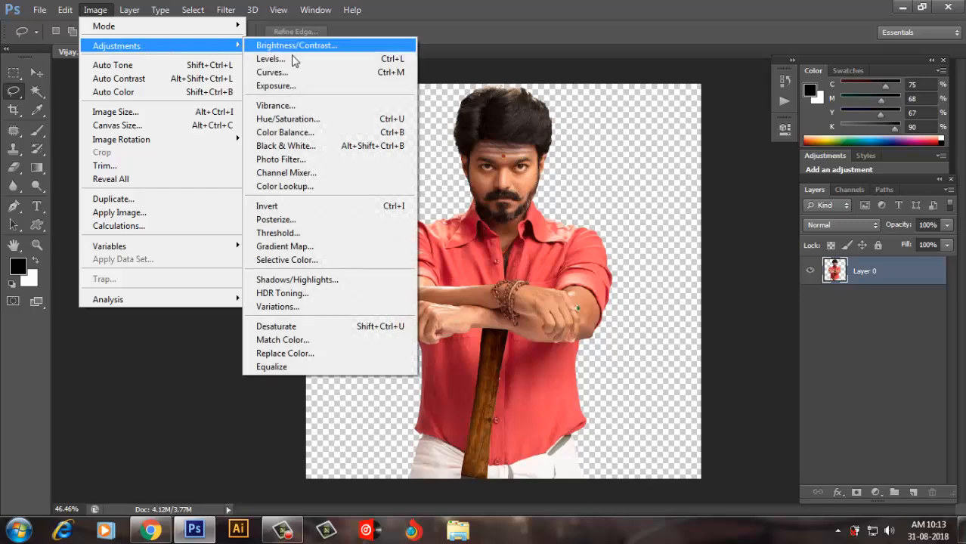
click(319, 146)
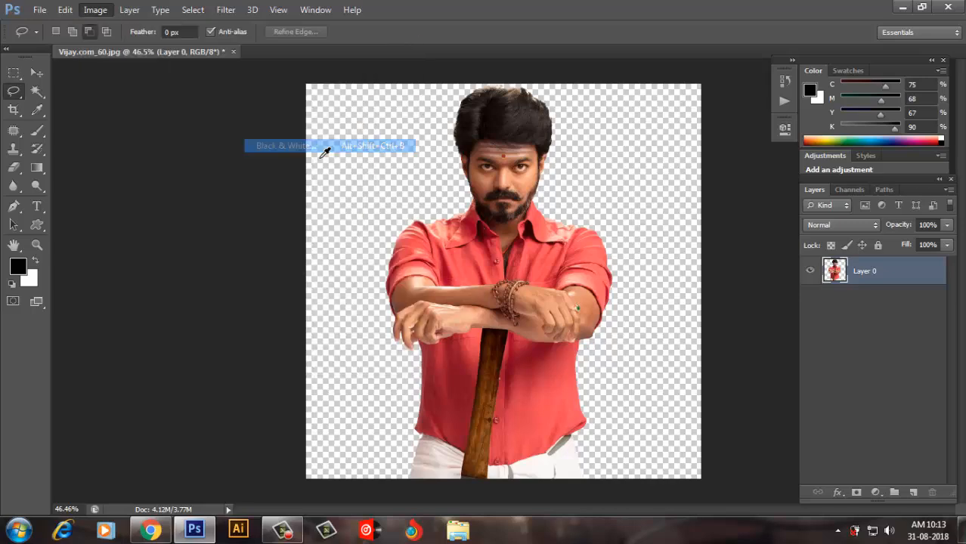
click(592, 85)
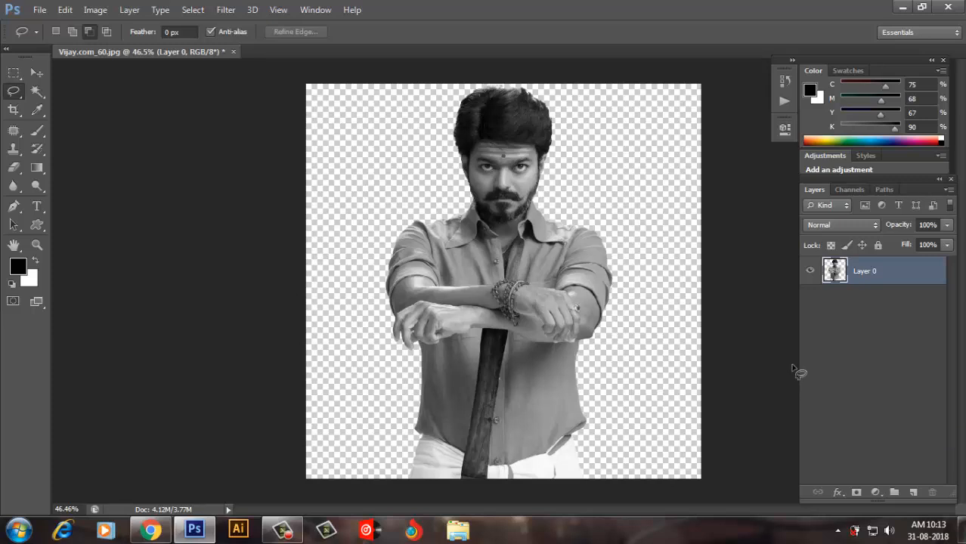
Load the man's outline as a selection, fill it with black on a new layer, and set that layer's blend mode to Soft Light.
ctrl+click(843, 283)
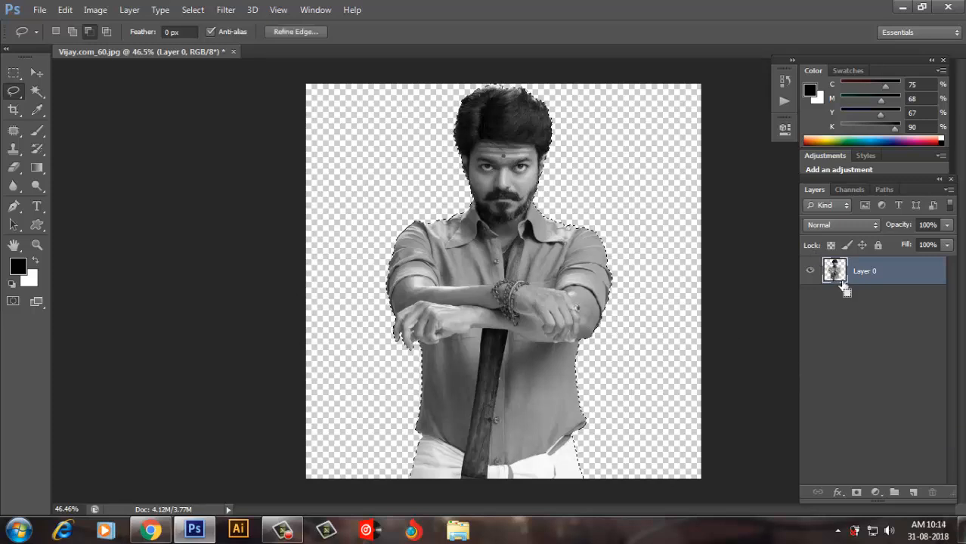
click(917, 495)
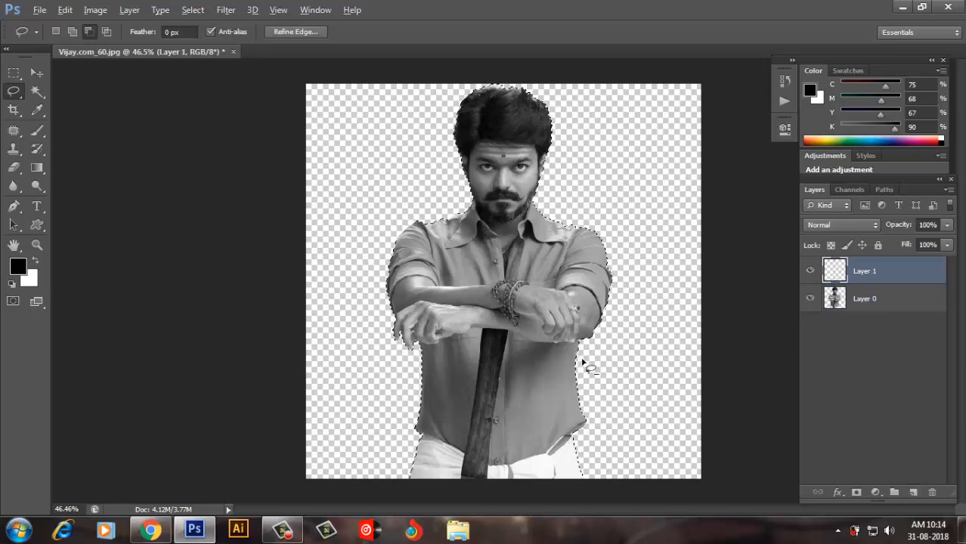
key(alt+BackSpace)
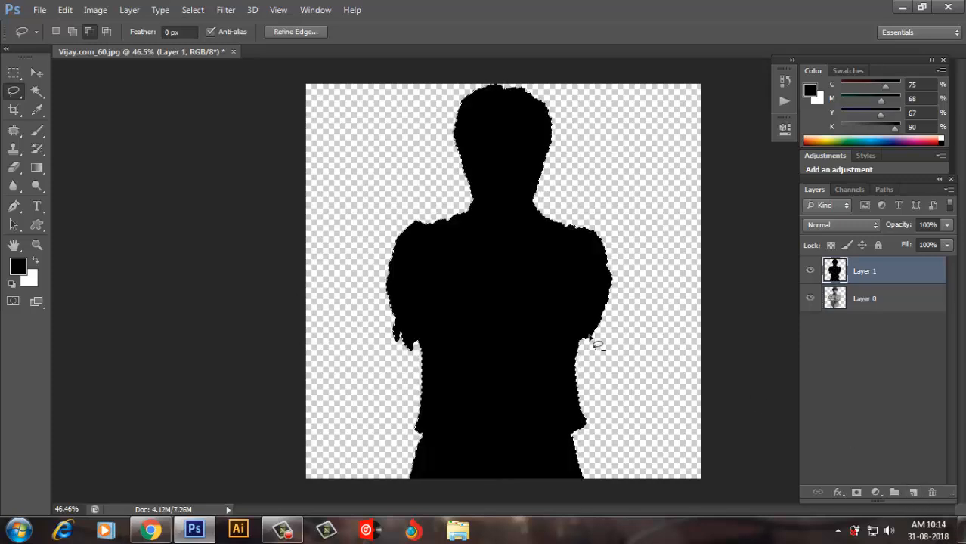
click(856, 225)
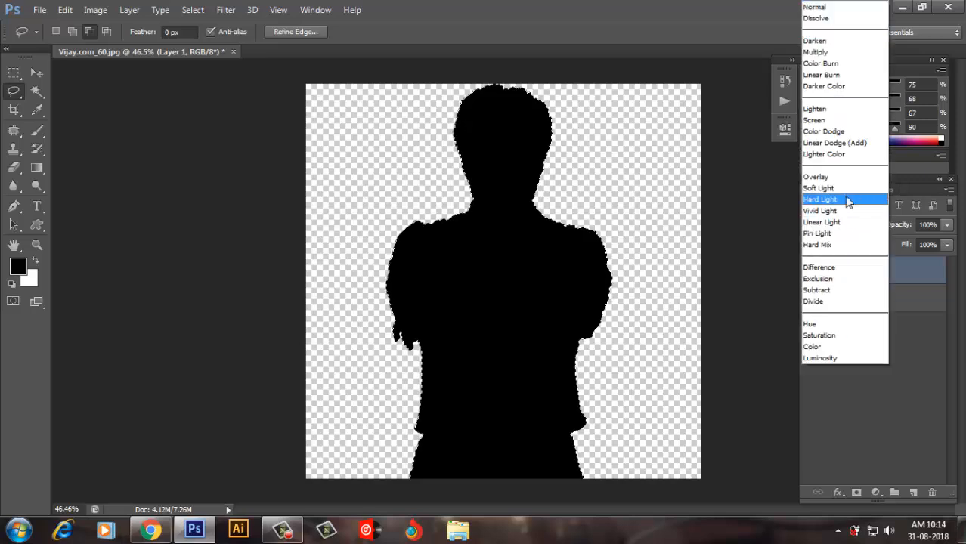
click(819, 188)
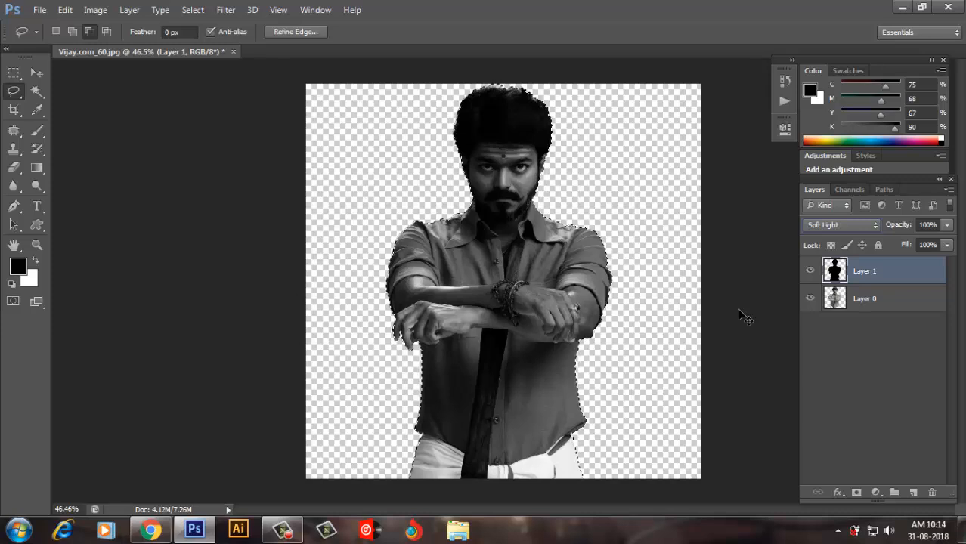
Clear the selection and compare the man with and without the black Soft Light layer.
key(ctrl+d)
click(810, 271)
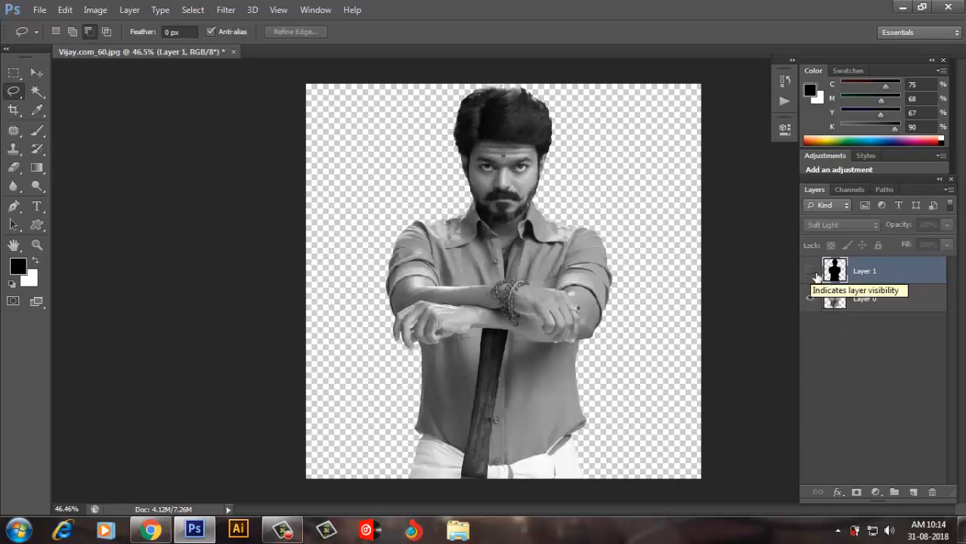
click(810, 271)
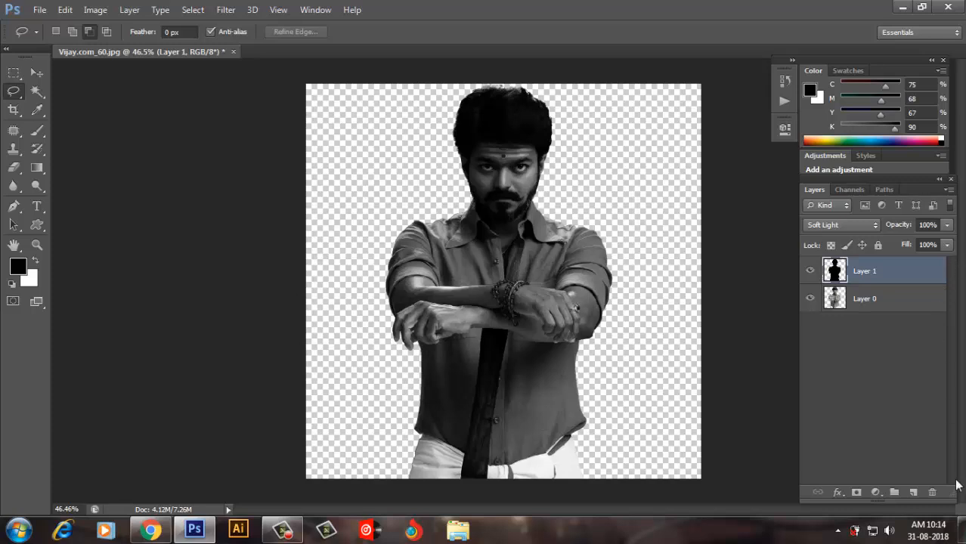
Fill the man's outline on a new layer with a red-to-orange radial gradient, red at the waist, and set its blend mode to Overlay.
click(913, 493)
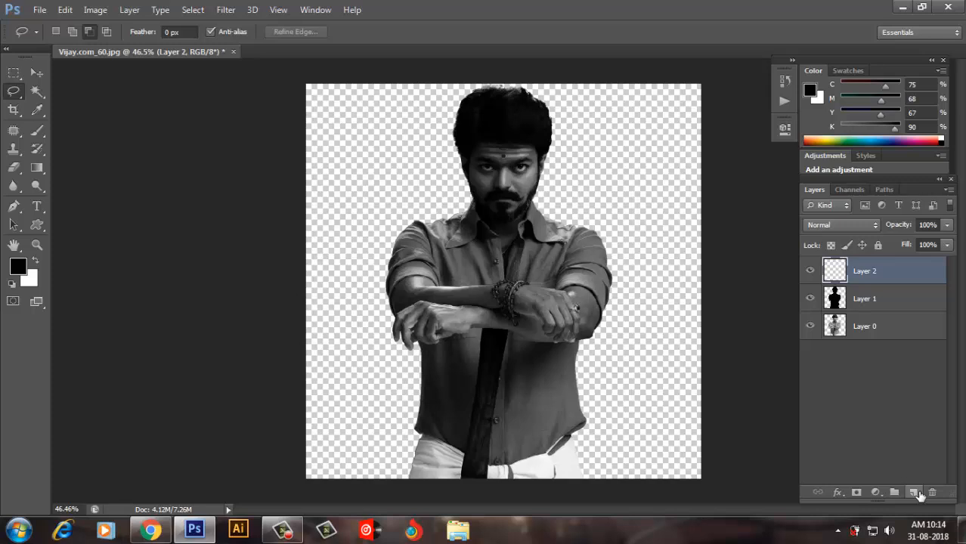
ctrl+click(834, 298)
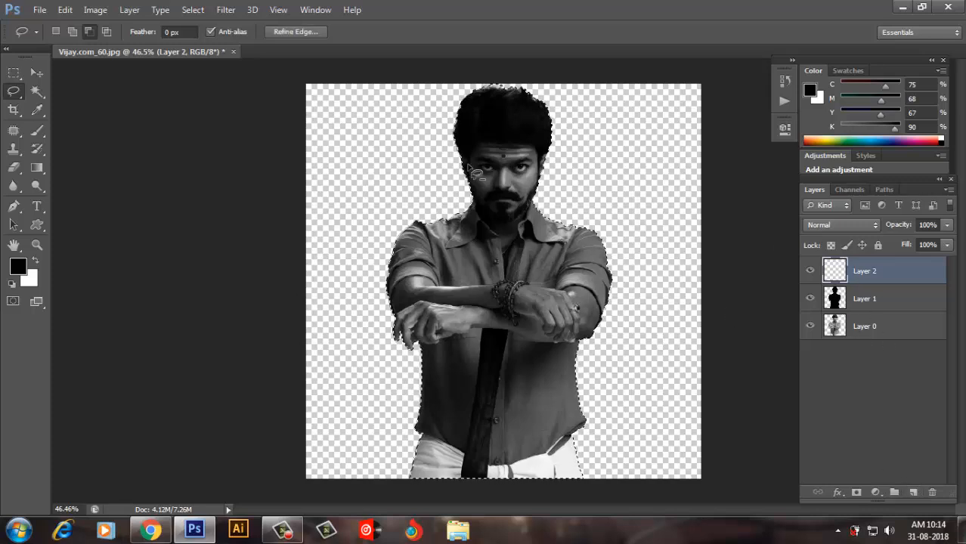
click(37, 167)
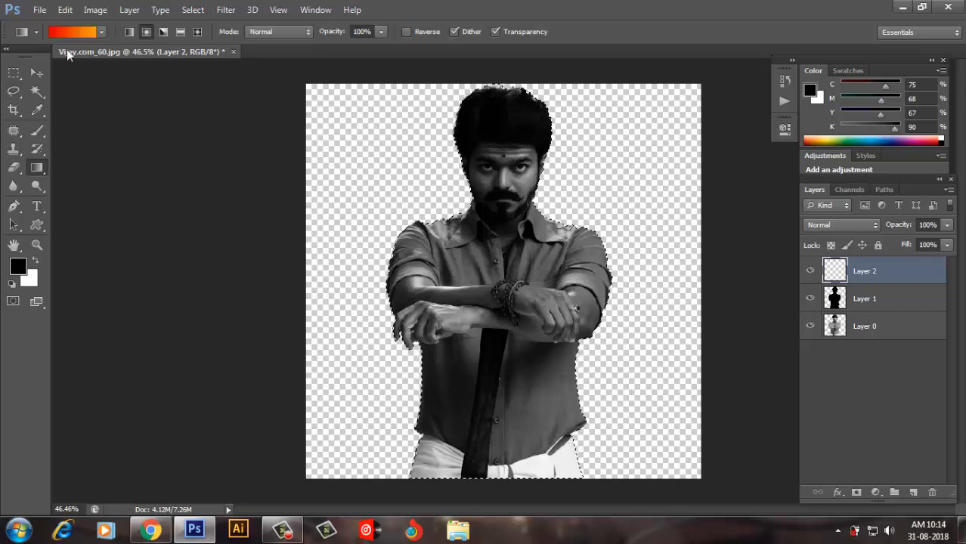
click(74, 35)
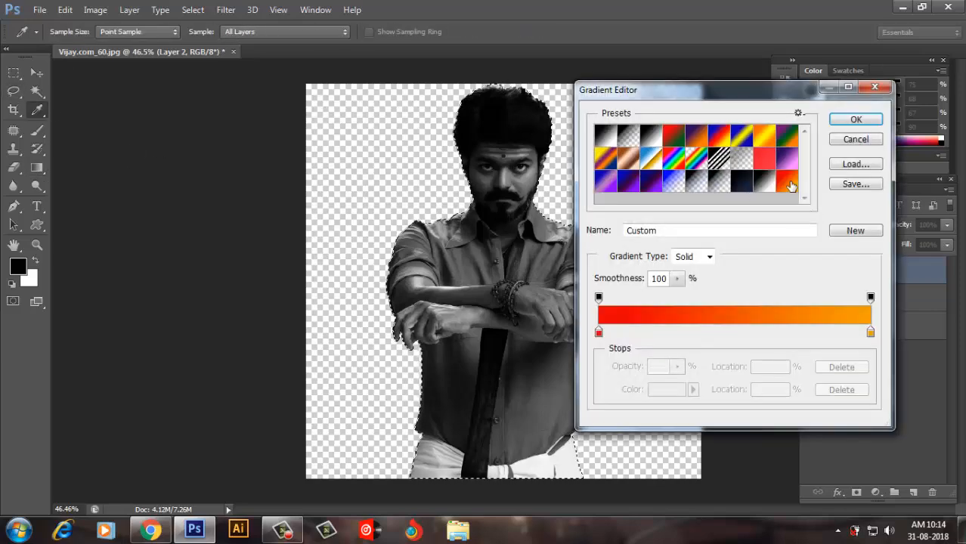
click(856, 120)
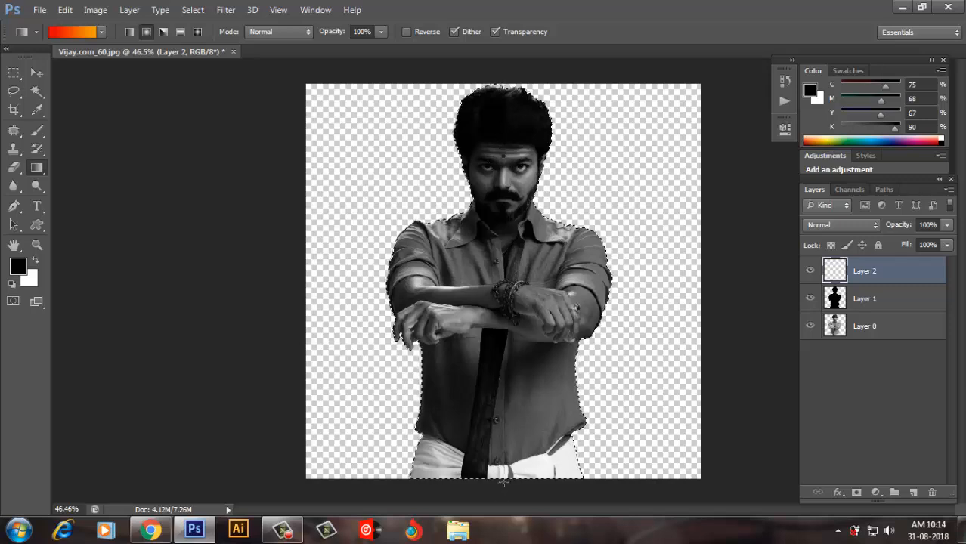
drag(507, 84, 518, 97)
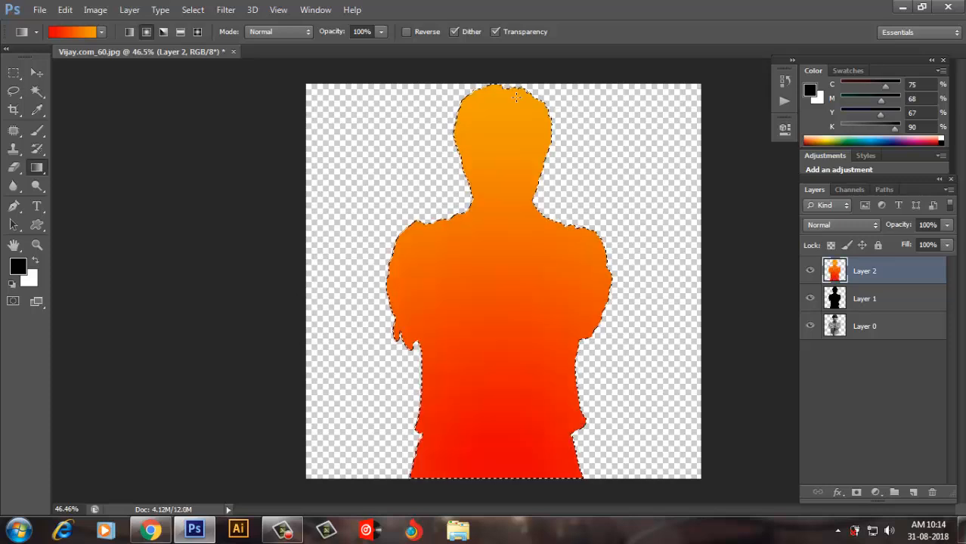
click(870, 227)
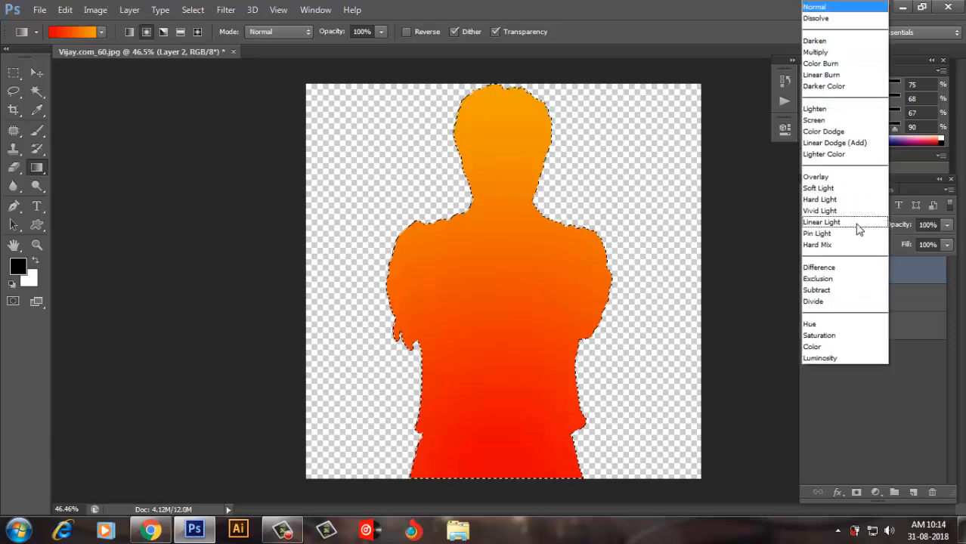
click(846, 179)
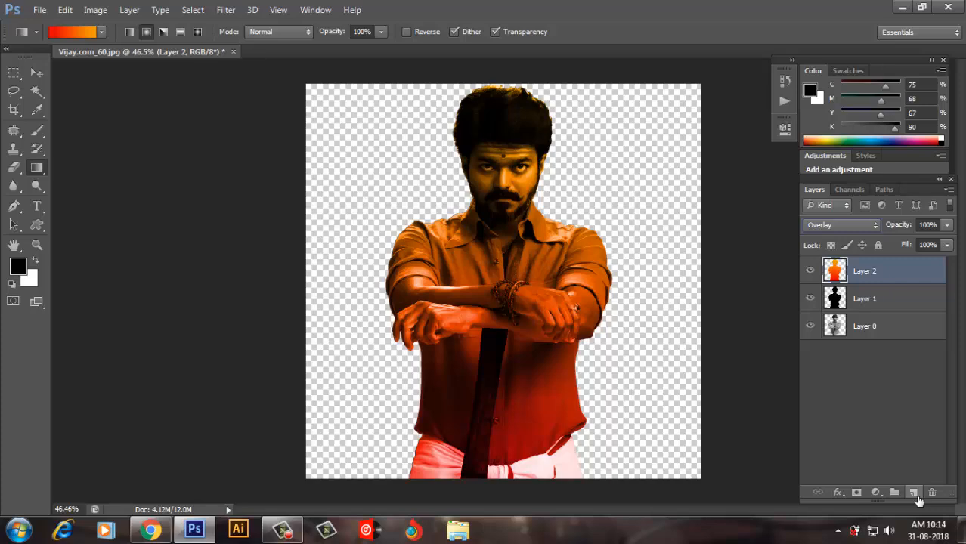
Place the brick_hd_picture_3_169563 image and scale it to about 340% so it covers the whole canvas.
key(alt+f)
key(l)
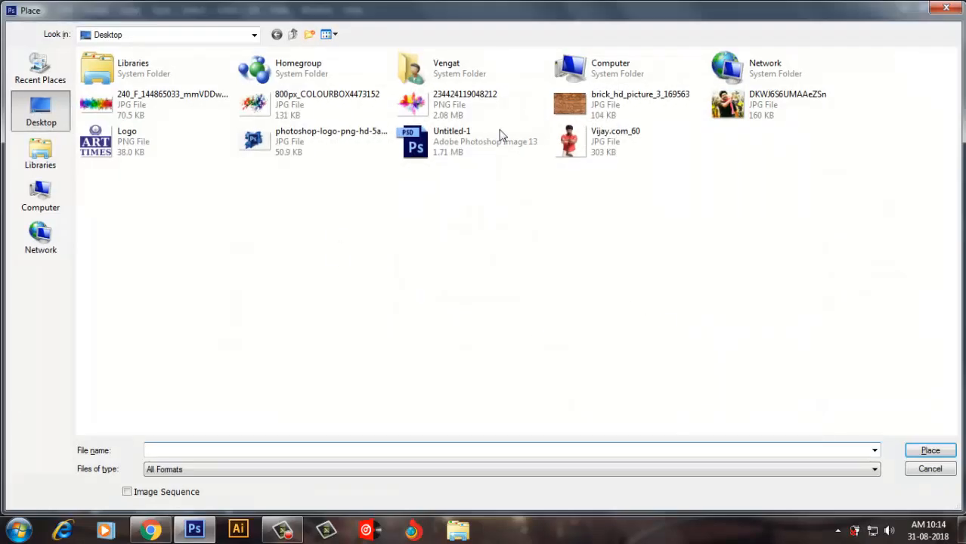
double_click(572, 104)
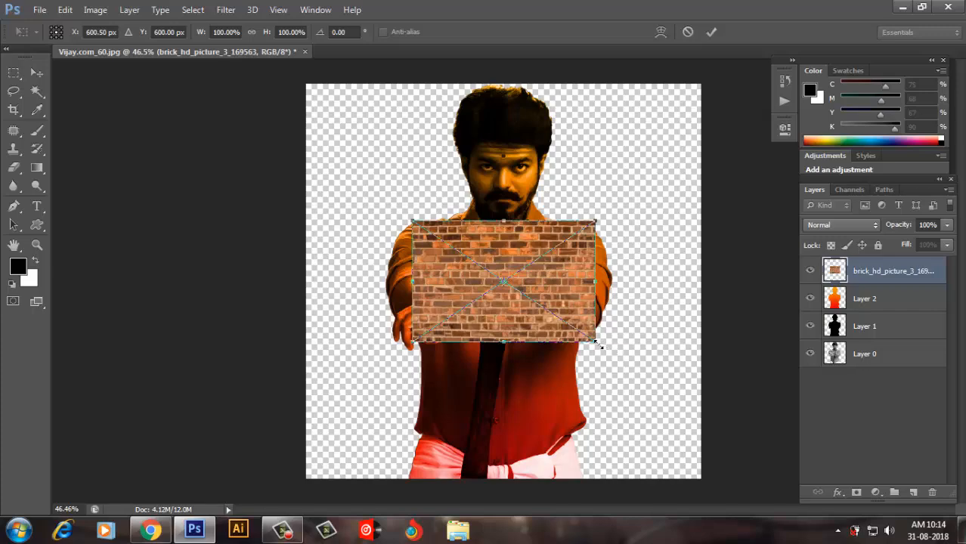
drag(598, 344, 814, 487)
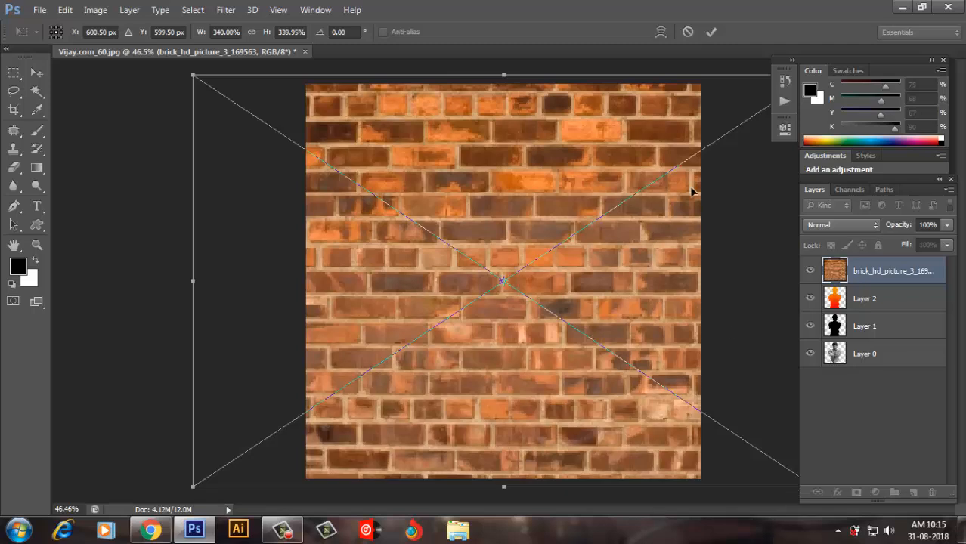
click(712, 32)
key(g)
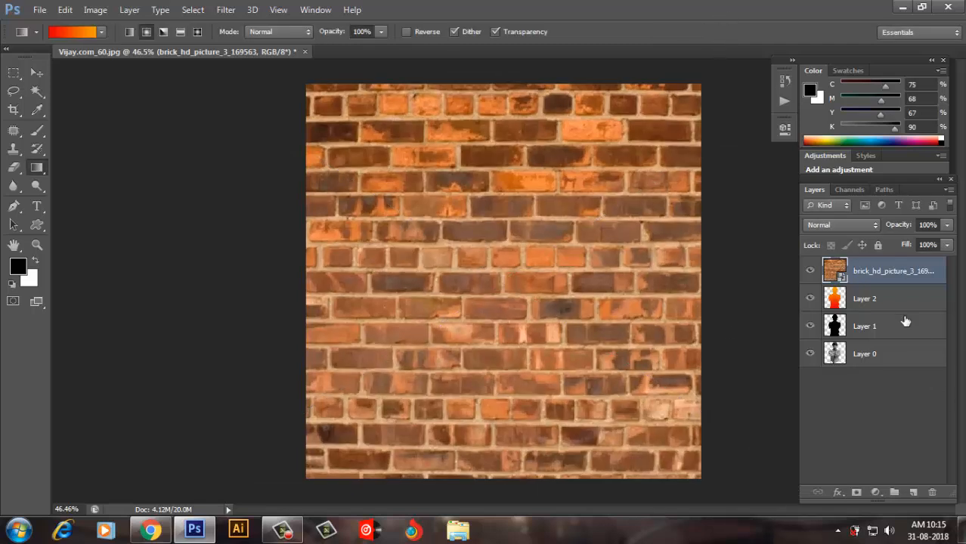
Merge the brick image with a new empty layer and move the merged layer below all the man's layers.
click(913, 492)
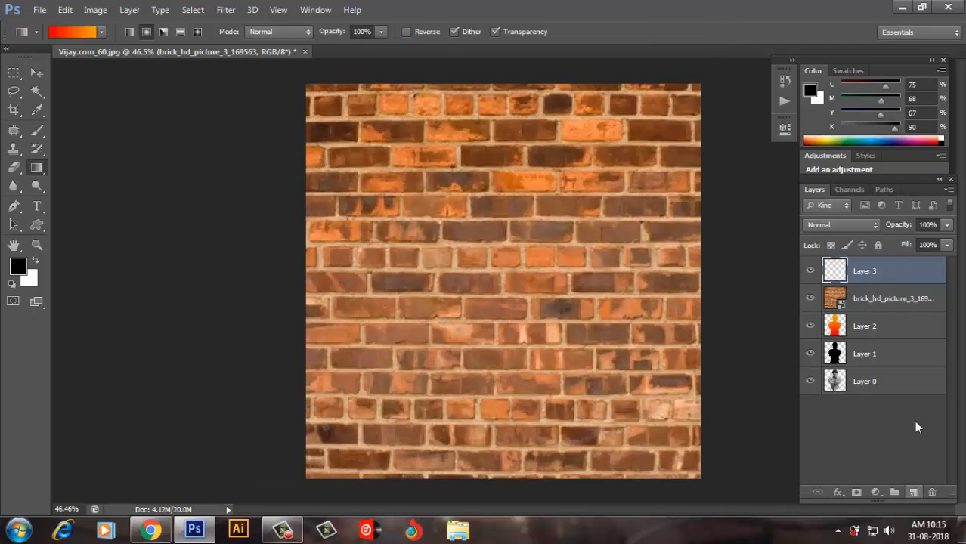
shift+click(873, 298)
key(ctrl+e)
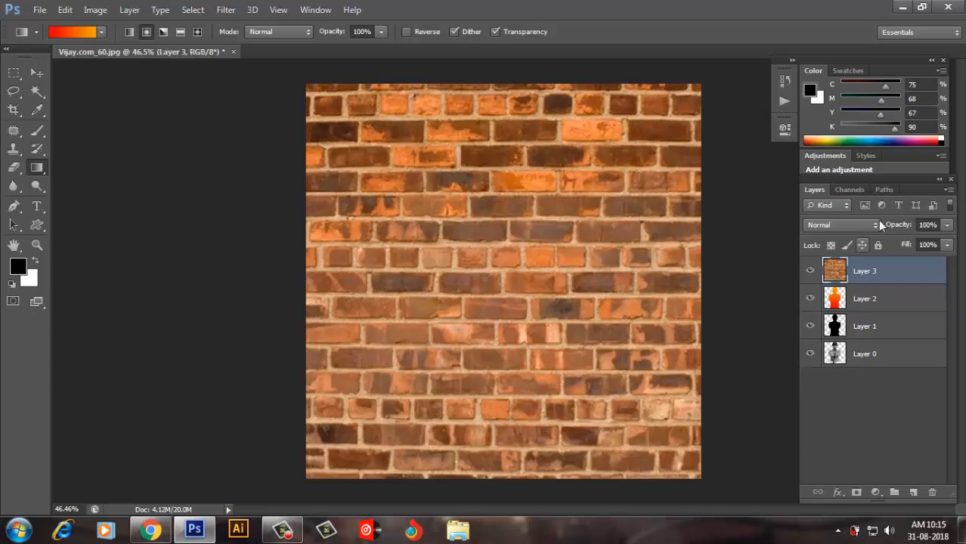
drag(897, 281, 879, 395)
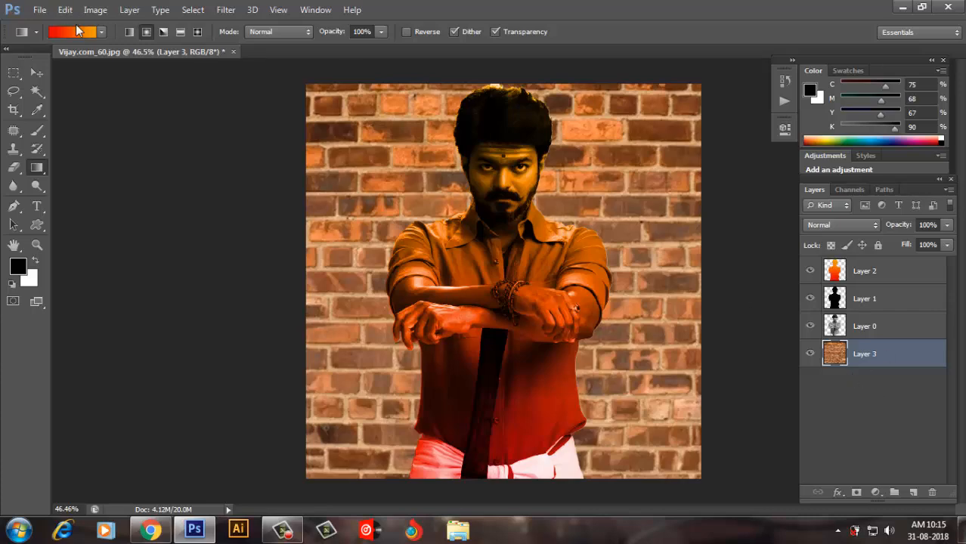
Convert the brick wall layer to grayscale with the Black & White adjustment, keeping the default settings.
click(95, 10)
mouse_move(125, 45)
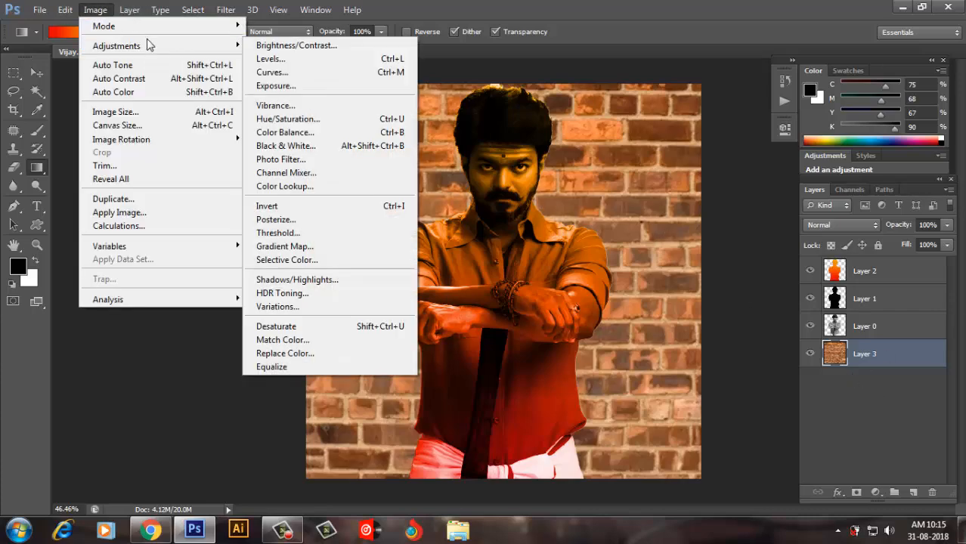
click(303, 145)
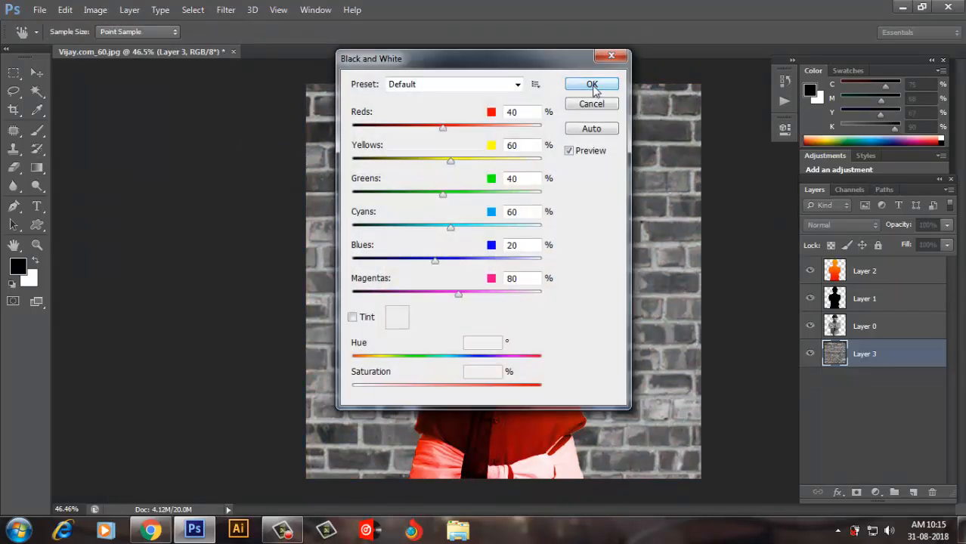
click(592, 85)
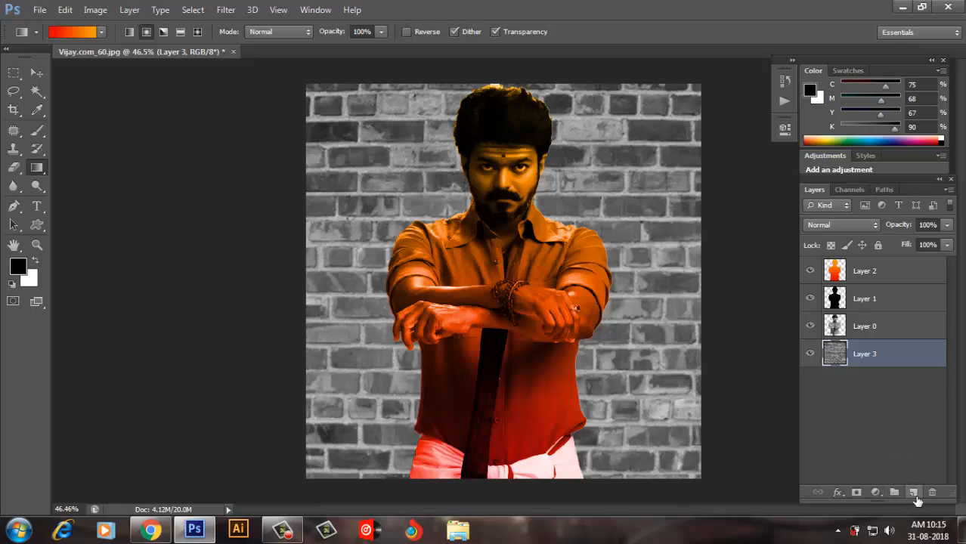
Place the 240_F_144865033 paint splash image just above the brick wall and scale it to about 276%, spanning the canvas width.
key(alt+f)
key(l)
double_click(160, 112)
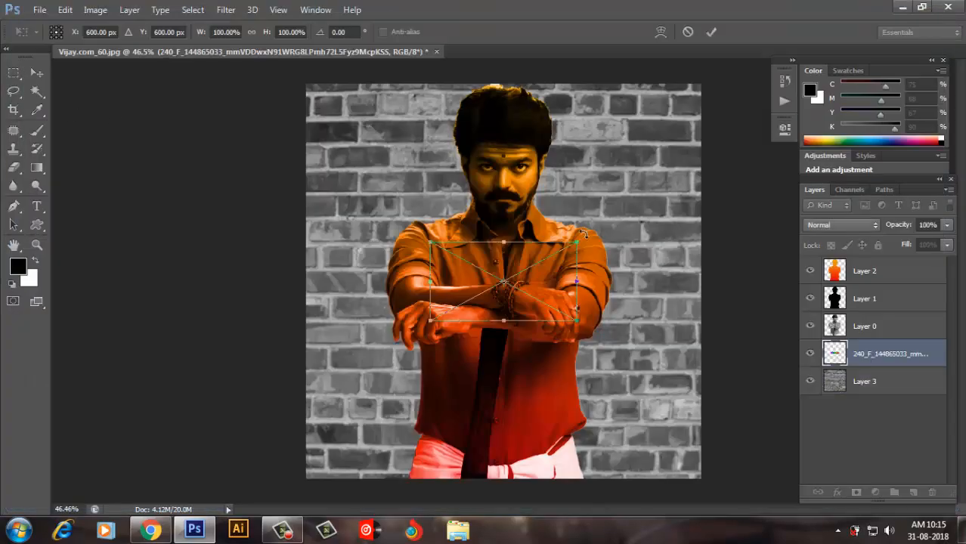
drag(584, 242, 737, 232)
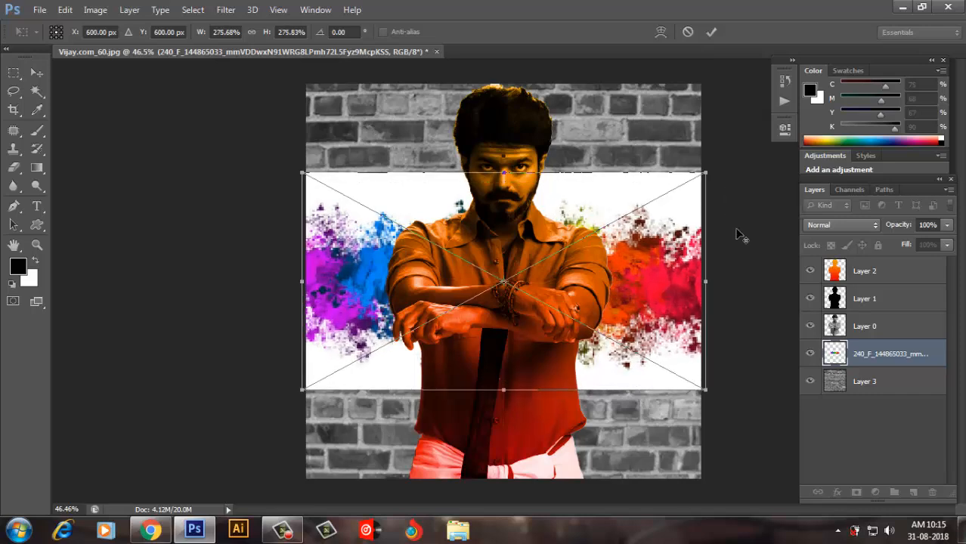
click(711, 31)
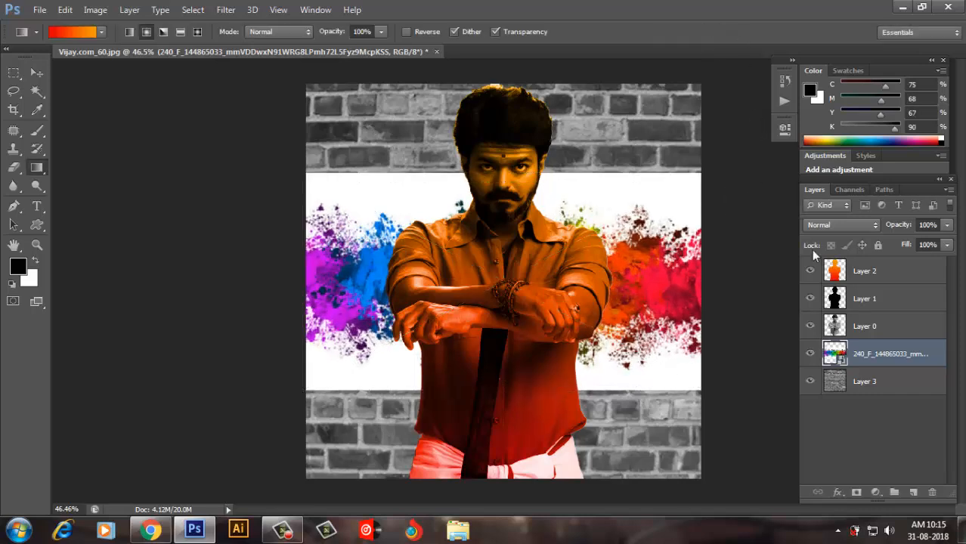
Merge the placed paint splash image with a new empty layer.
click(914, 493)
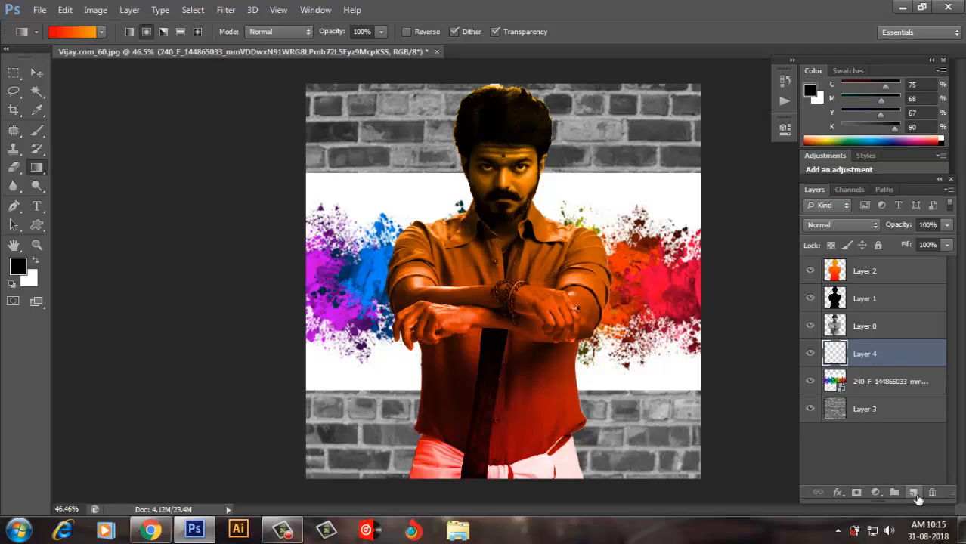
shift+click(884, 386)
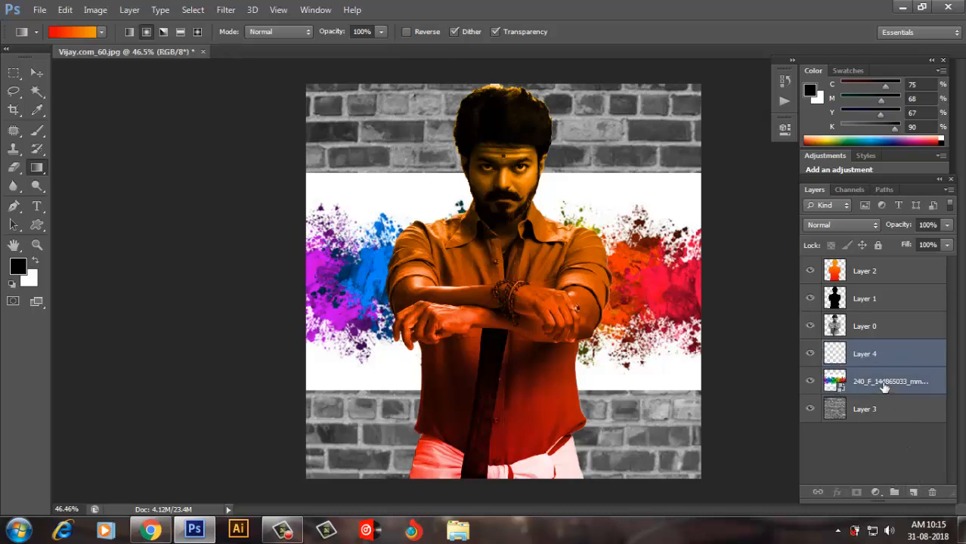
key(ctrl+e)
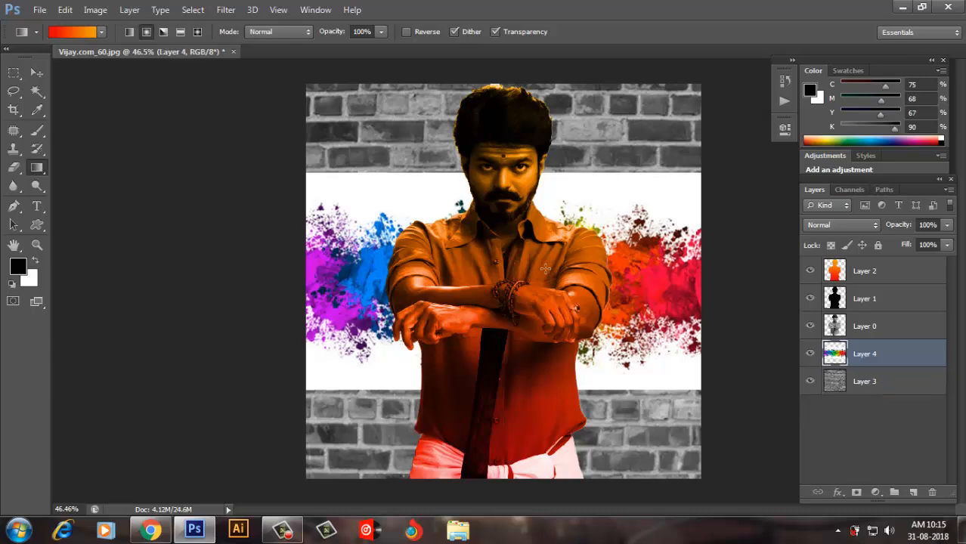
Set the paint splash layer's blend mode to Multiply so its white background blends into the bricks.
click(836, 223)
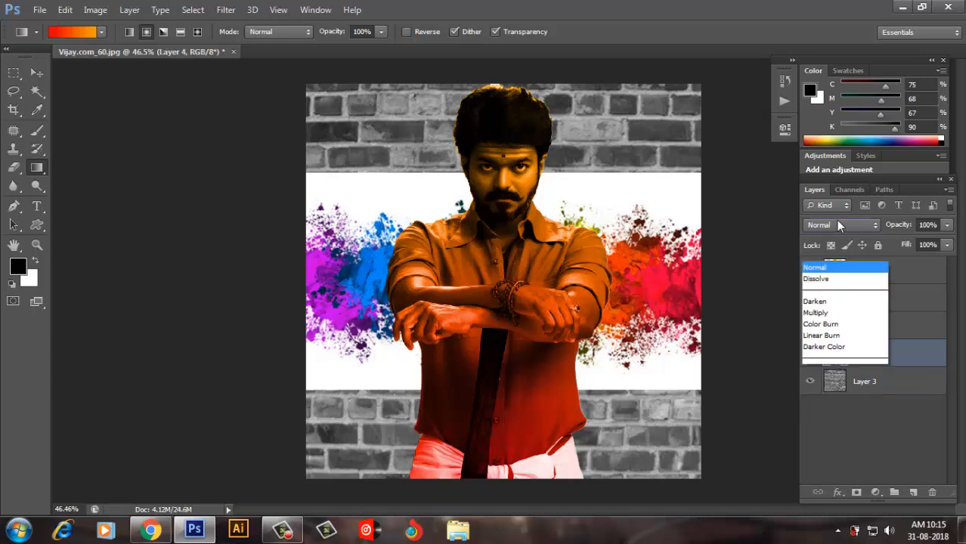
click(831, 222)
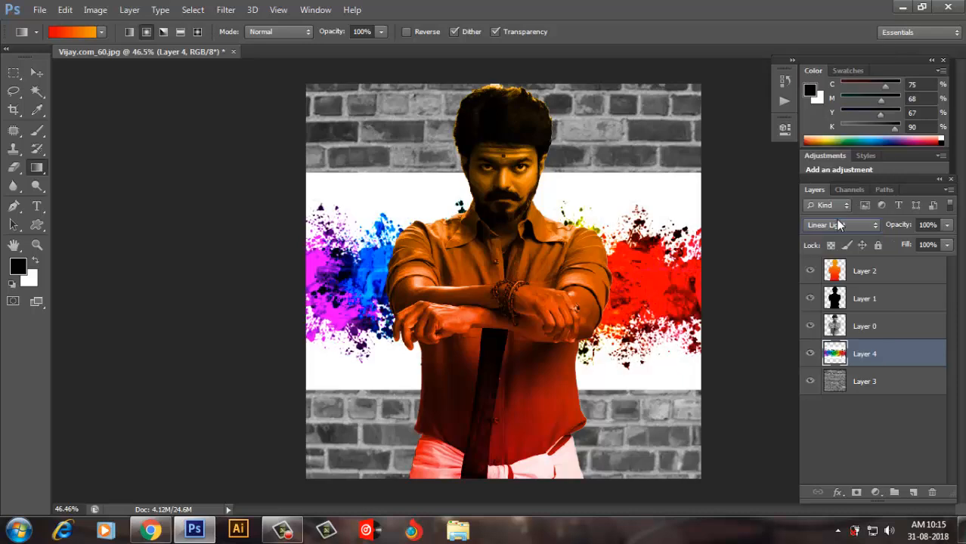
click(844, 226)
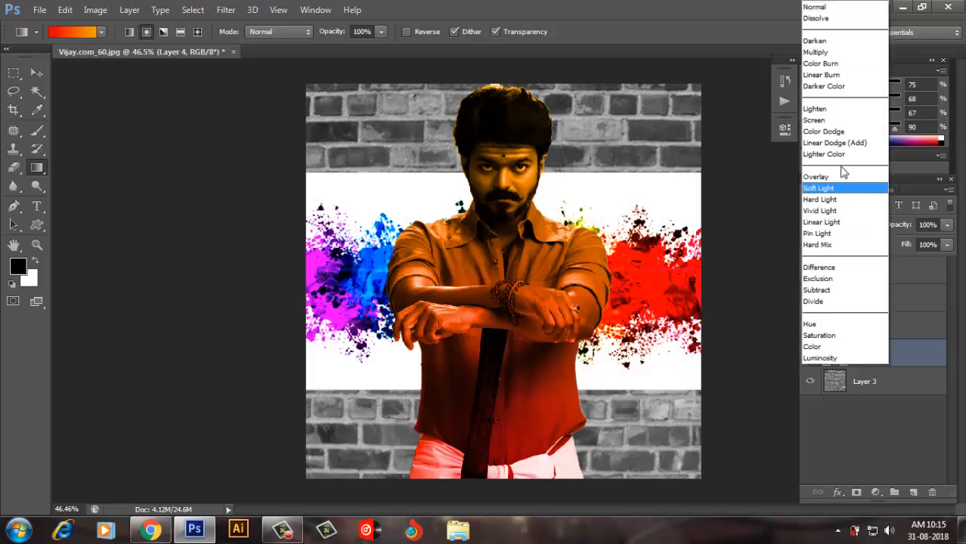
click(833, 51)
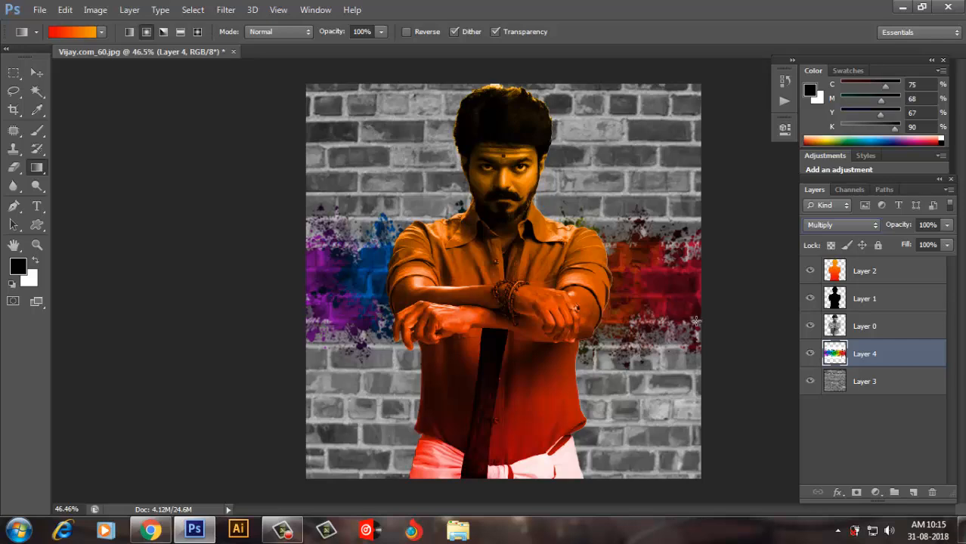
key(ctrl+t)
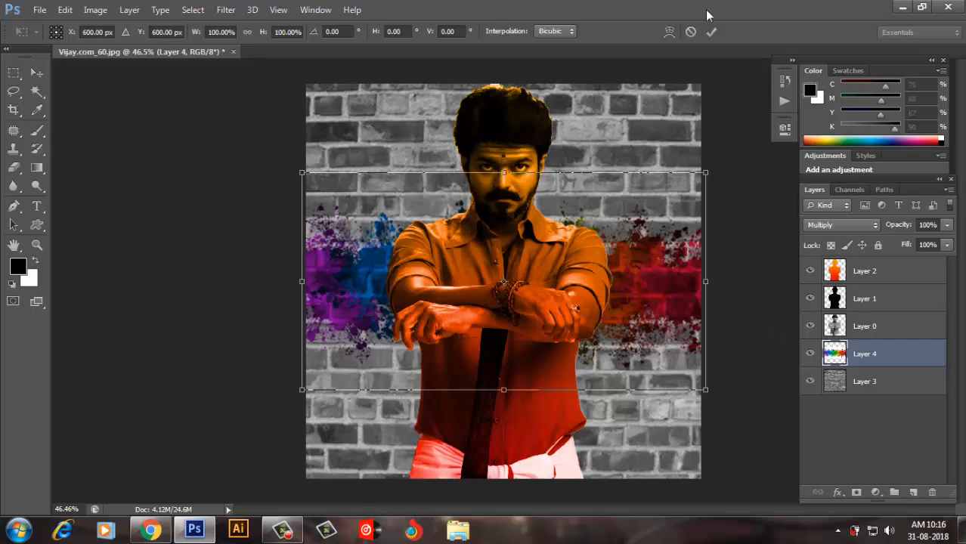
key(g)
click(713, 32)
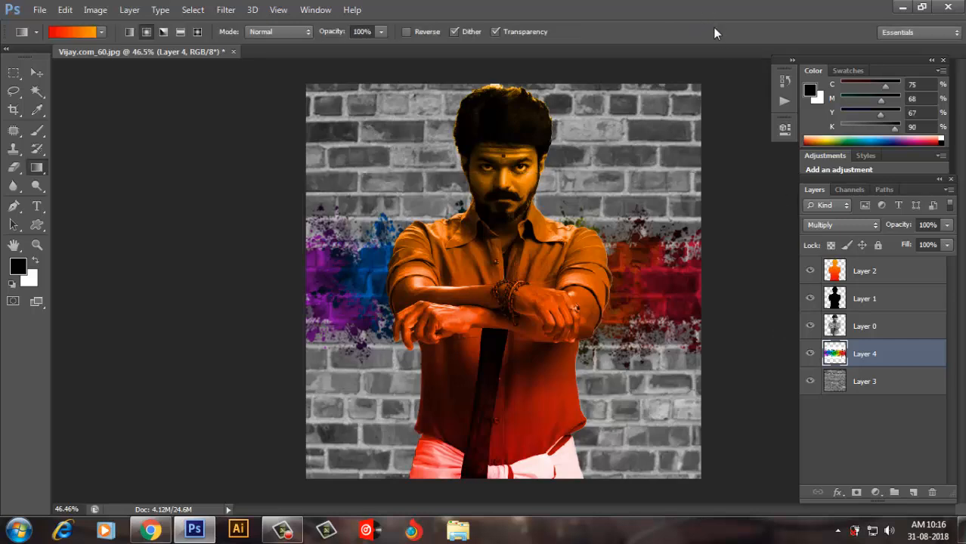
Duplicate the paint splash layer, rotate the copy to about -50.9° and stretch its width to about 150% so it crosses the canvas diagonally.
key(ctrl+j)
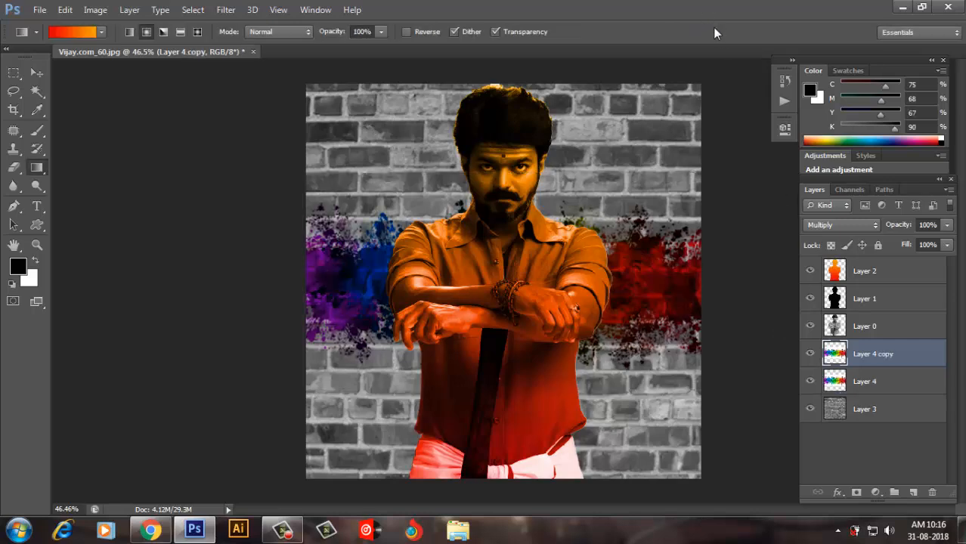
key(ctrl+t)
drag(755, 411, 712, 163)
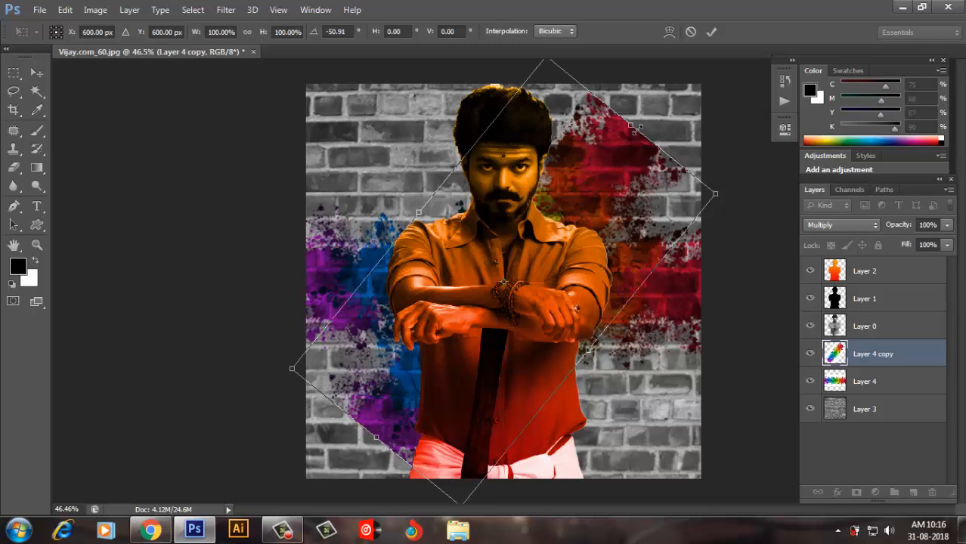
drag(640, 129, 728, 77)
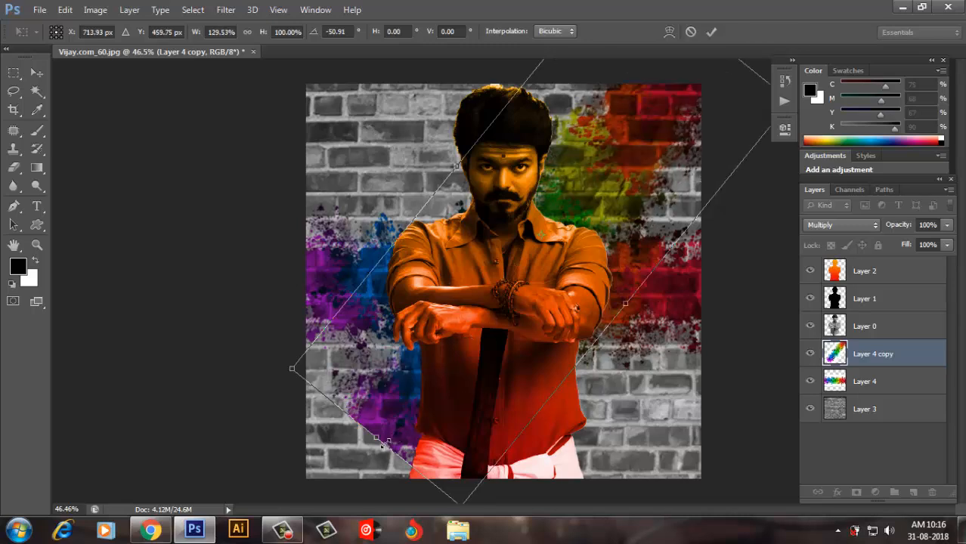
drag(383, 446, 310, 492)
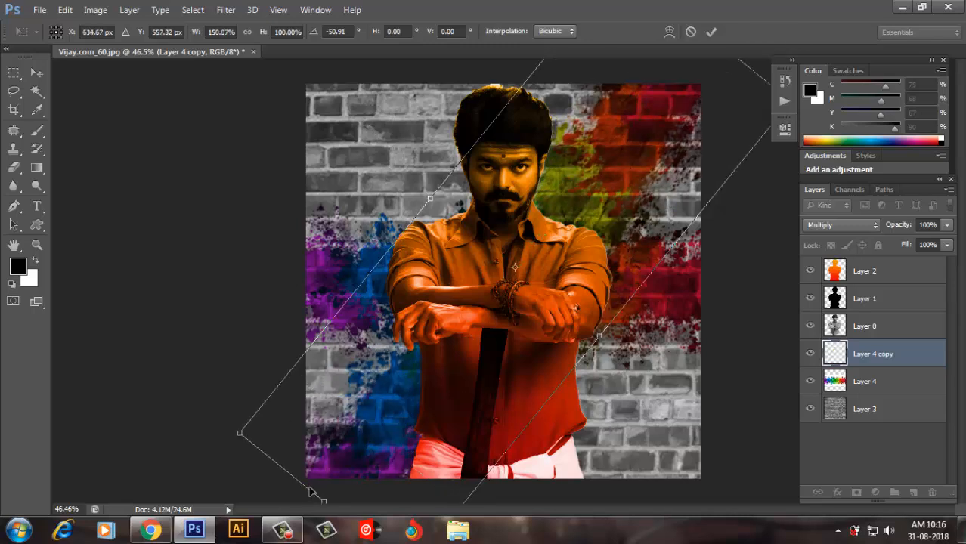
click(711, 37)
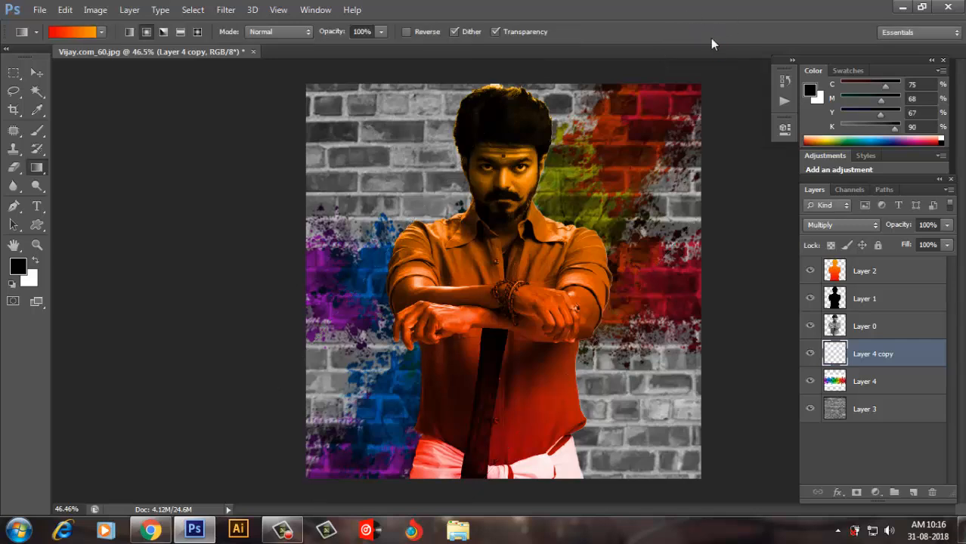
Partly erase the copied splash's upper-right and lower-left ends with a 150 px spatter Eraser brush to give them a speckled texture.
click(13, 168)
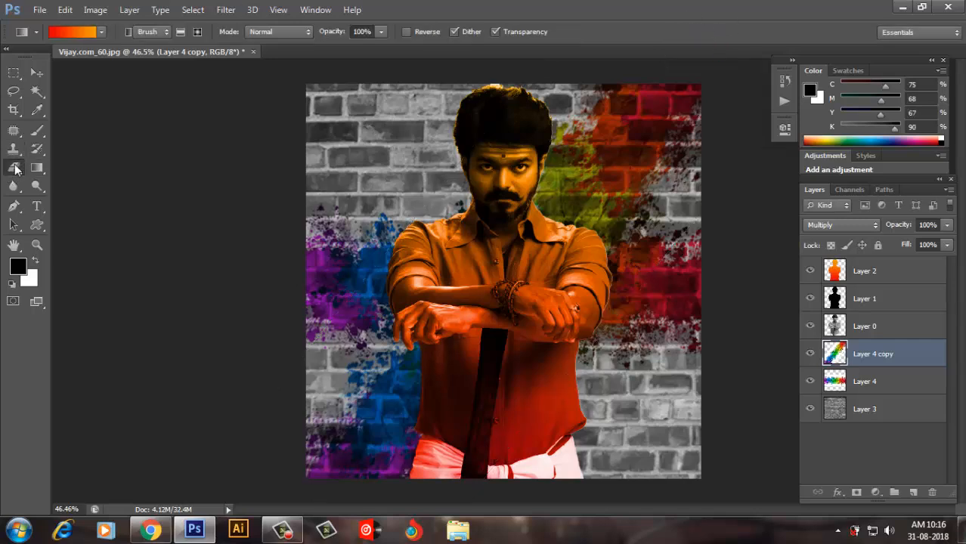
click(62, 33)
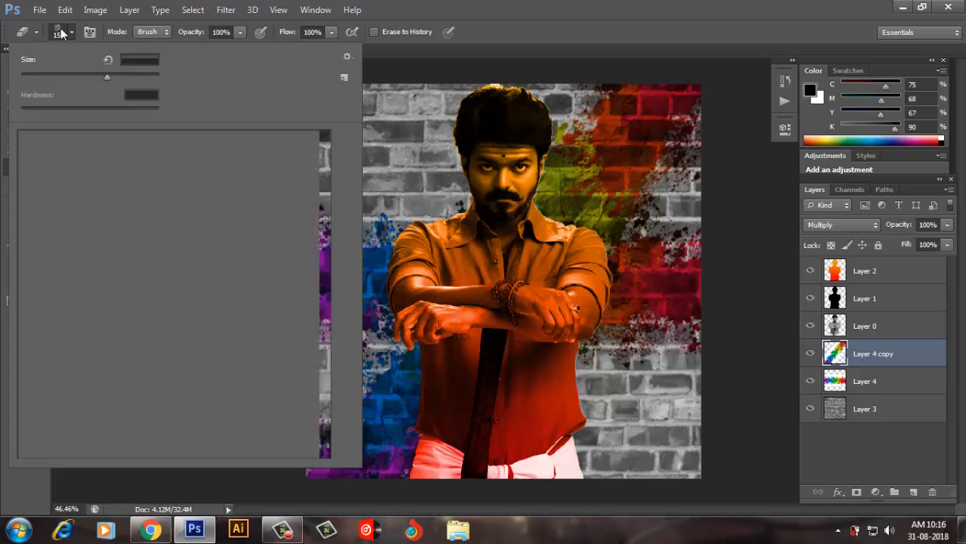
click(154, 303)
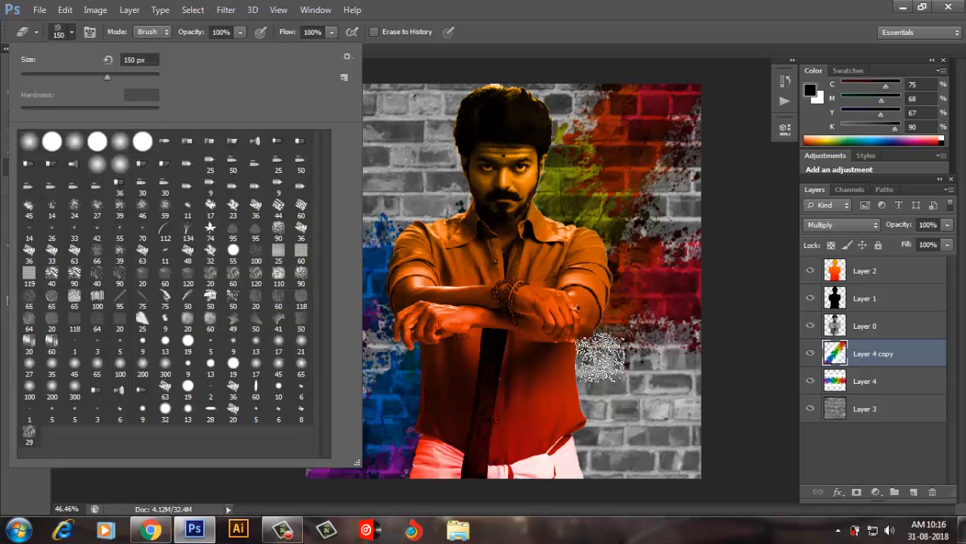
click(686, 342)
mouse_move(668, 163)
mouse_down()
mouse_move(652, 166)
mouse_move(630, 119)
mouse_move(691, 198)
mouse_move(703, 179)
mouse_move(653, 215)
mouse_move(580, 192)
mouse_up()
click(664, 108)
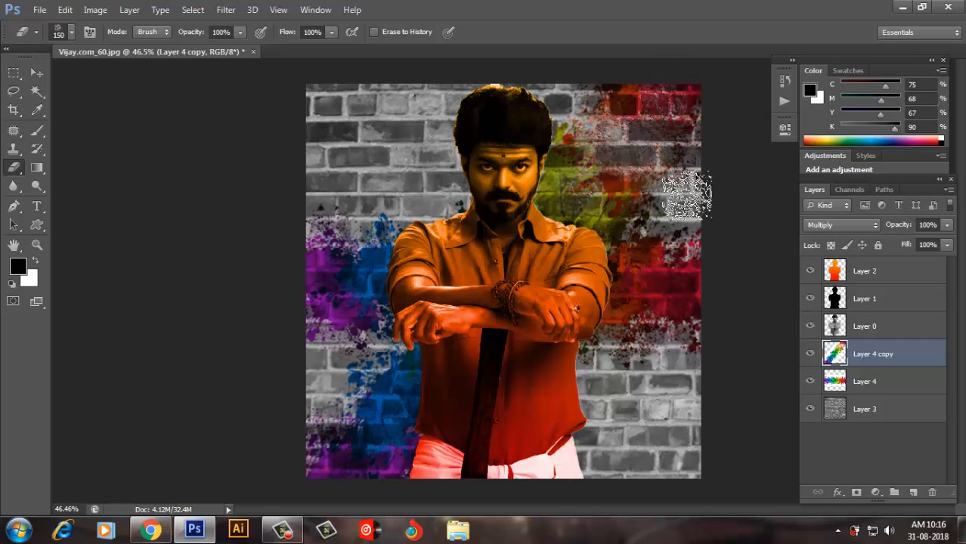
click(382, 419)
mouse_move(379, 490)
mouse_down()
mouse_move(348, 483)
mouse_move(347, 440)
mouse_move(388, 496)
mouse_up()
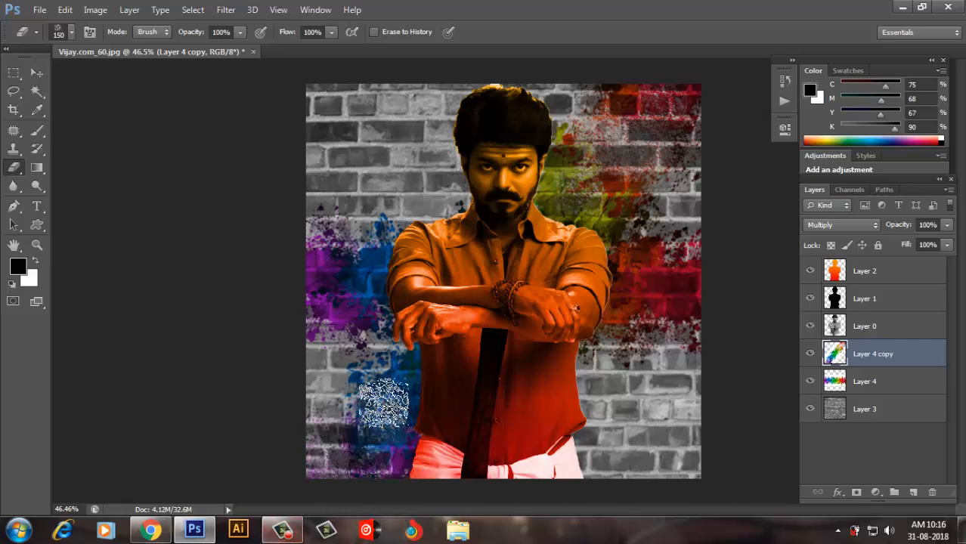
Rotate the original paint splash layer to about 37.5° and stretch its width to about 145%, forming the opposite diagonal.
click(893, 393)
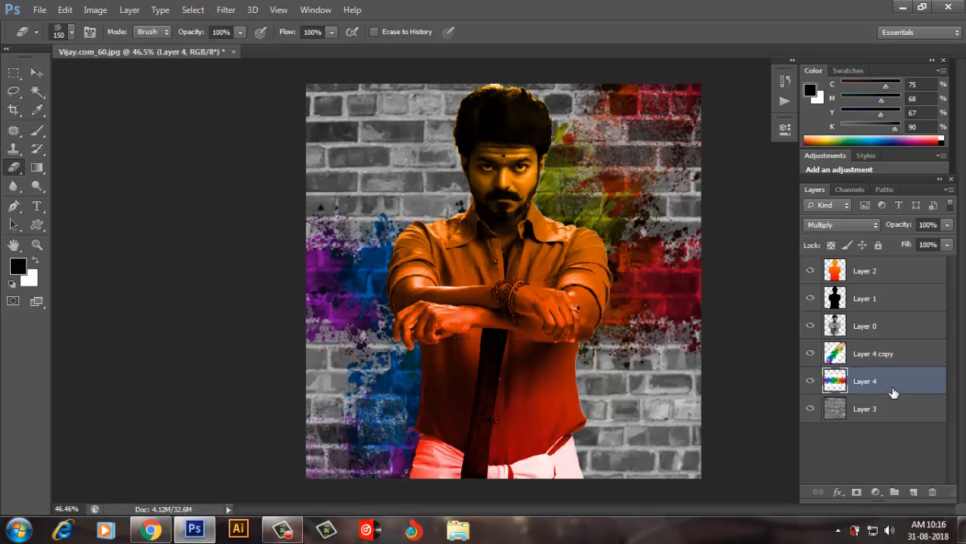
key(ctrl+t)
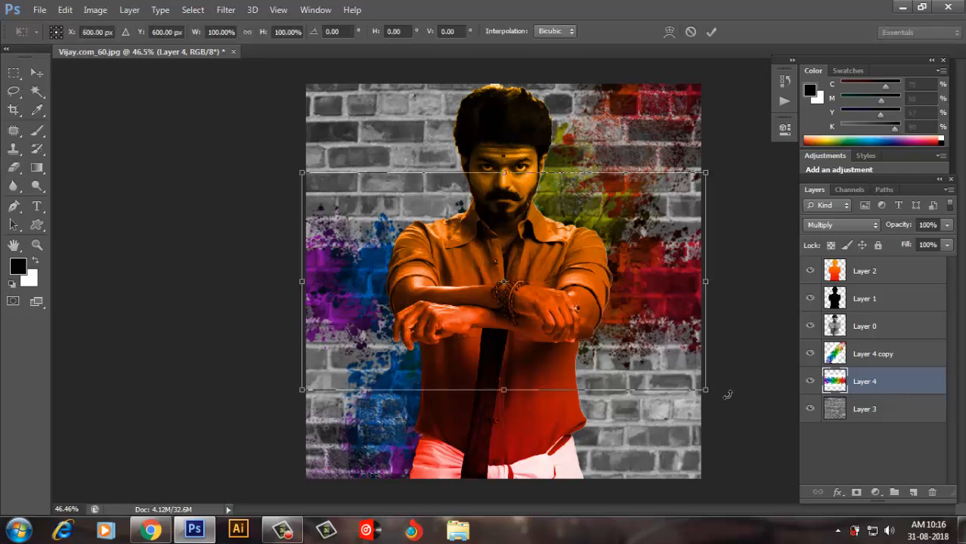
mouse_move(727, 395)
mouse_down()
mouse_move(639, 495)
mouse_move(649, 499)
mouse_up()
drag(663, 406, 747, 467)
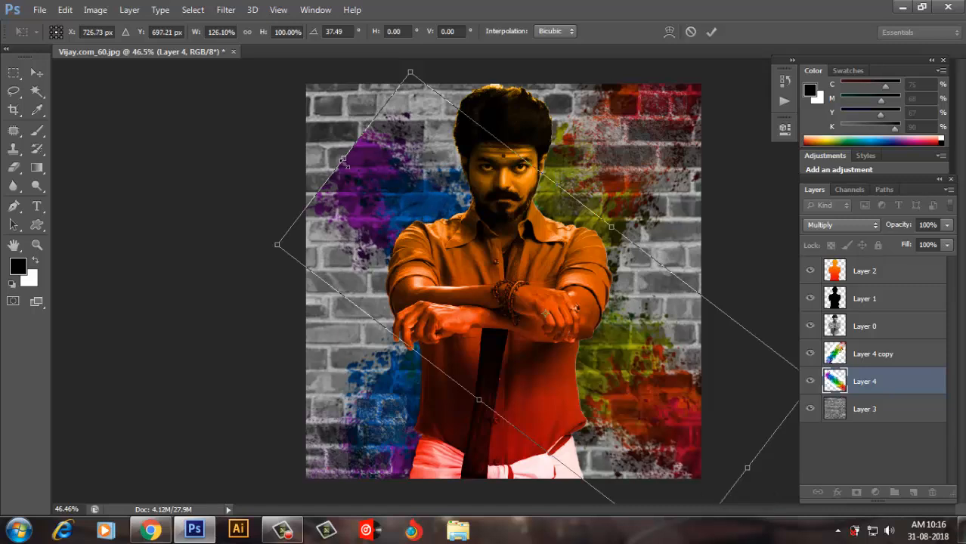
drag(343, 161, 281, 111)
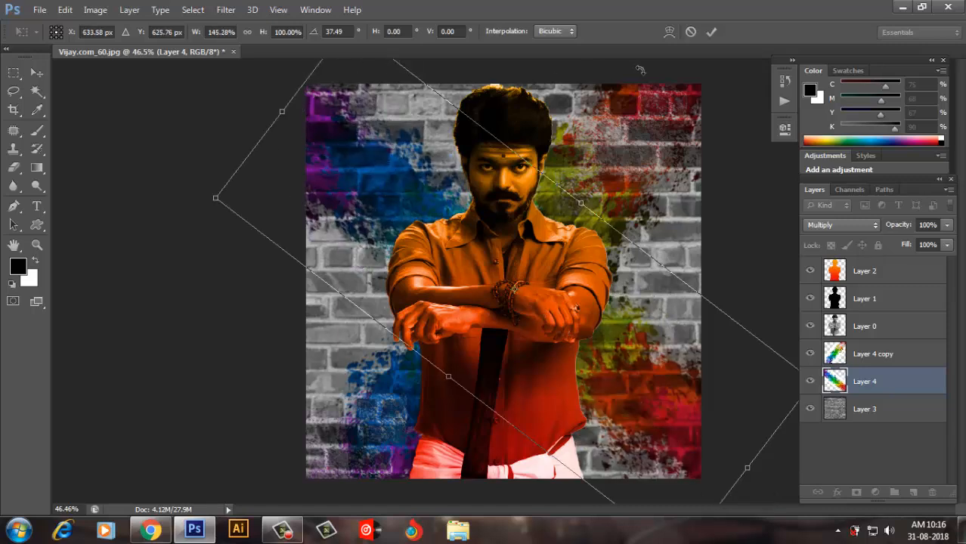
click(711, 33)
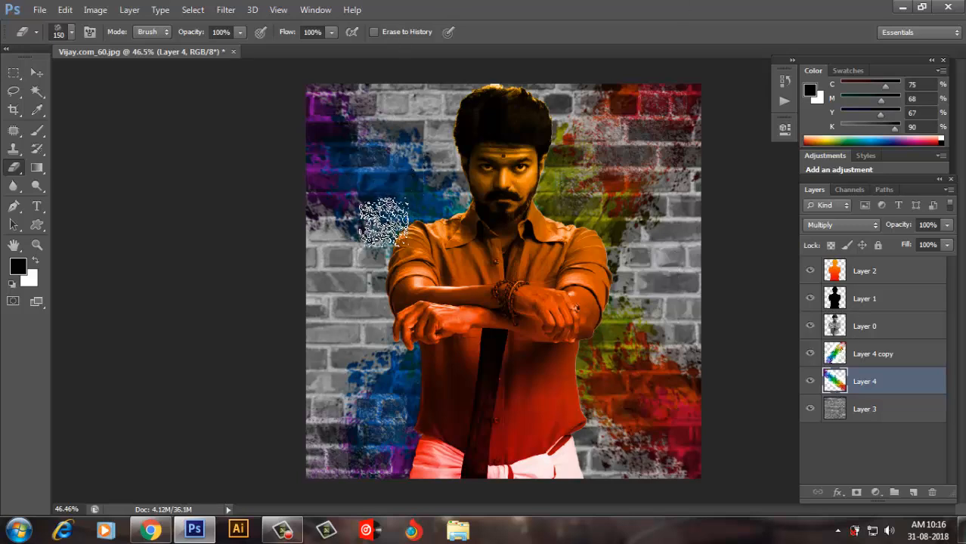
Speckle the blue and purple upper-left end of the original paint splash with the spatter Eraser brush.
mouse_move(384, 220)
mouse_down()
mouse_move(345, 181)
mouse_move(389, 184)
mouse_move(392, 215)
mouse_up()
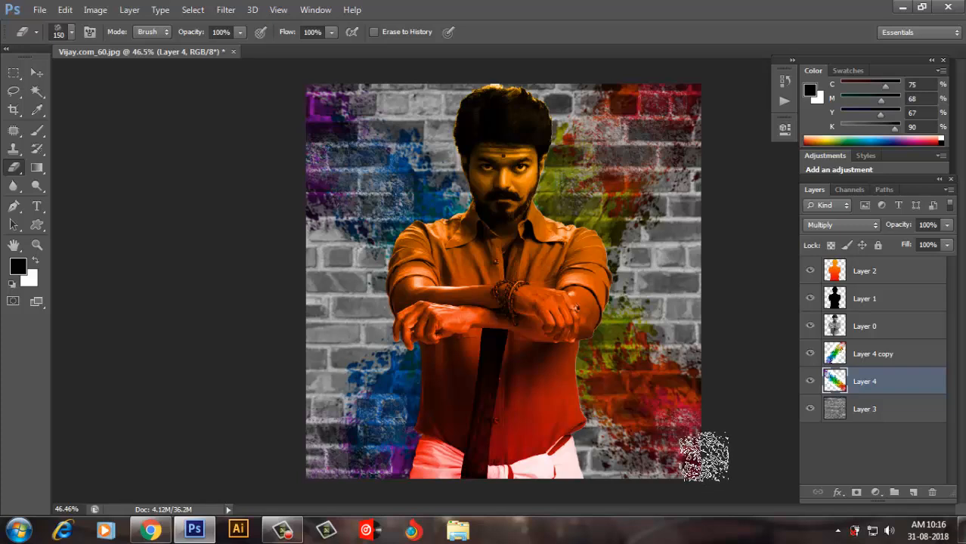
mouse_move(704, 457)
mouse_down()
mouse_move(642, 386)
mouse_move(629, 335)
mouse_up()
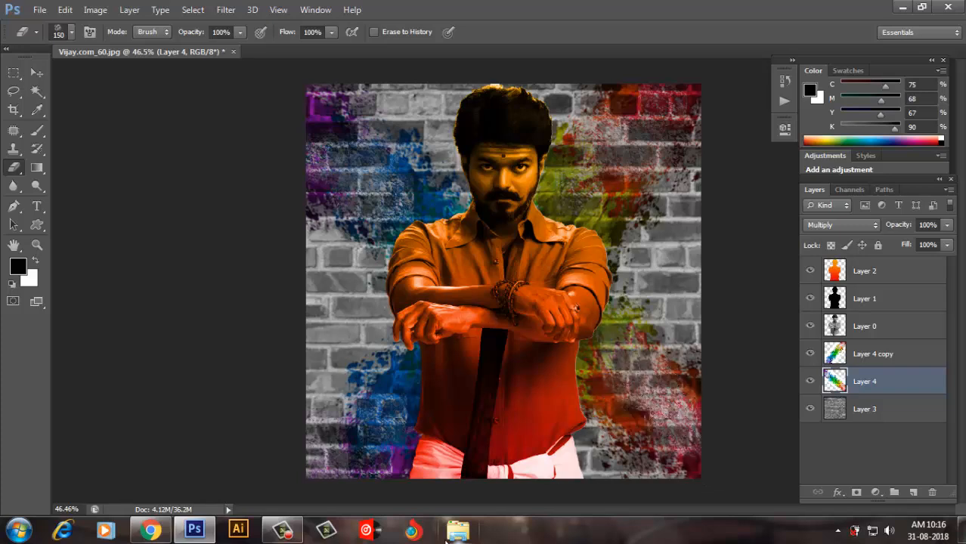
key(ctrl+alt+z)
key(ctrl+alt+z)
key(ctrl+alt+z)
Partly erase the red lower-right end of the original paint splash with the spatter Eraser brush, undoing the excess stroke.
click(647, 417)
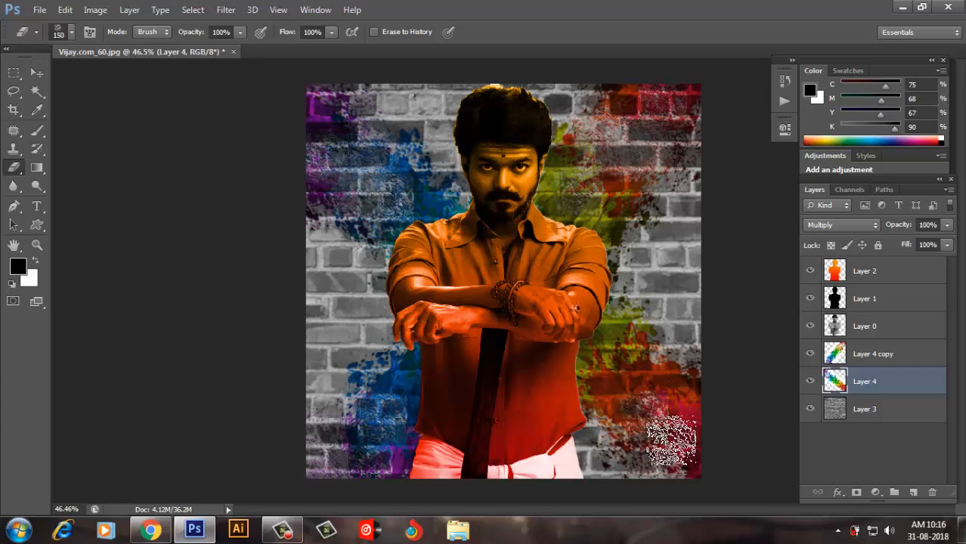
mouse_move(671, 442)
mouse_down()
mouse_move(643, 442)
mouse_move(647, 384)
mouse_move(640, 429)
mouse_up()
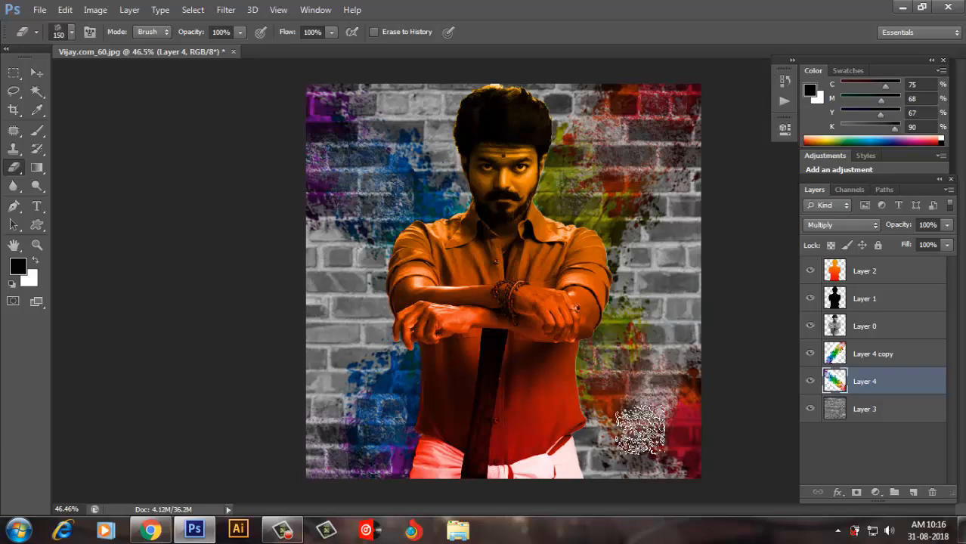
key(ctrl+alt+z)
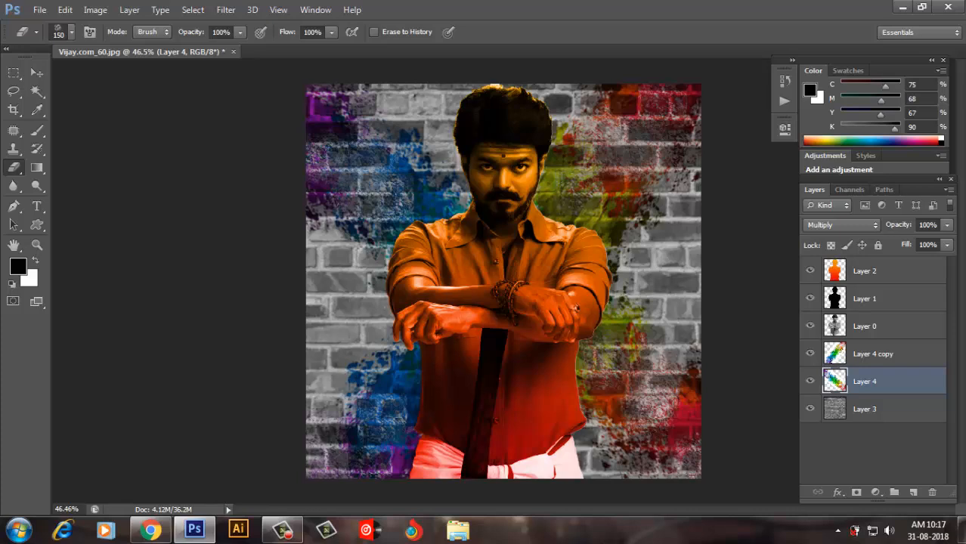